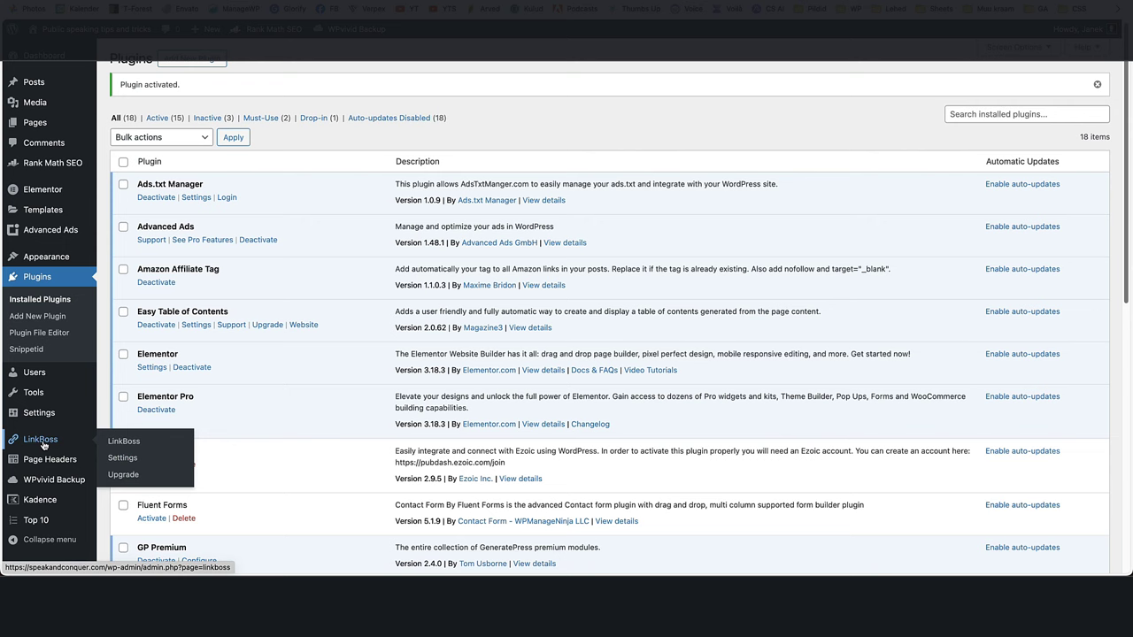
Open the LinkBoss plugin settings in WordPress and paste in the site's API key copied from the LinkBoss web app.
click(123, 458)
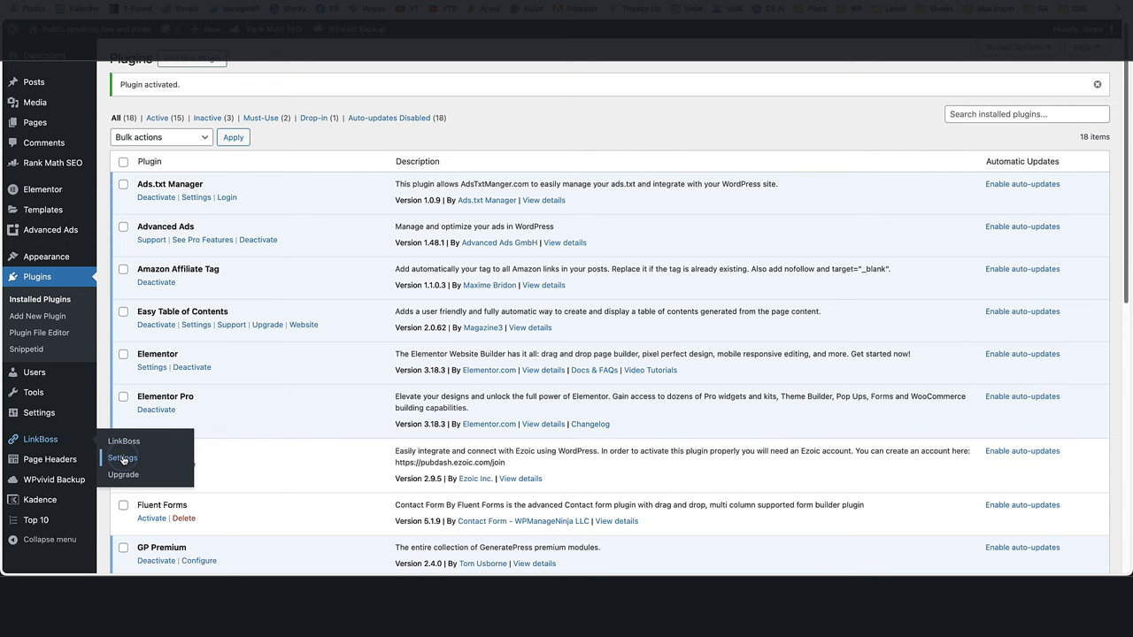
scroll(191, 203, down, 3)
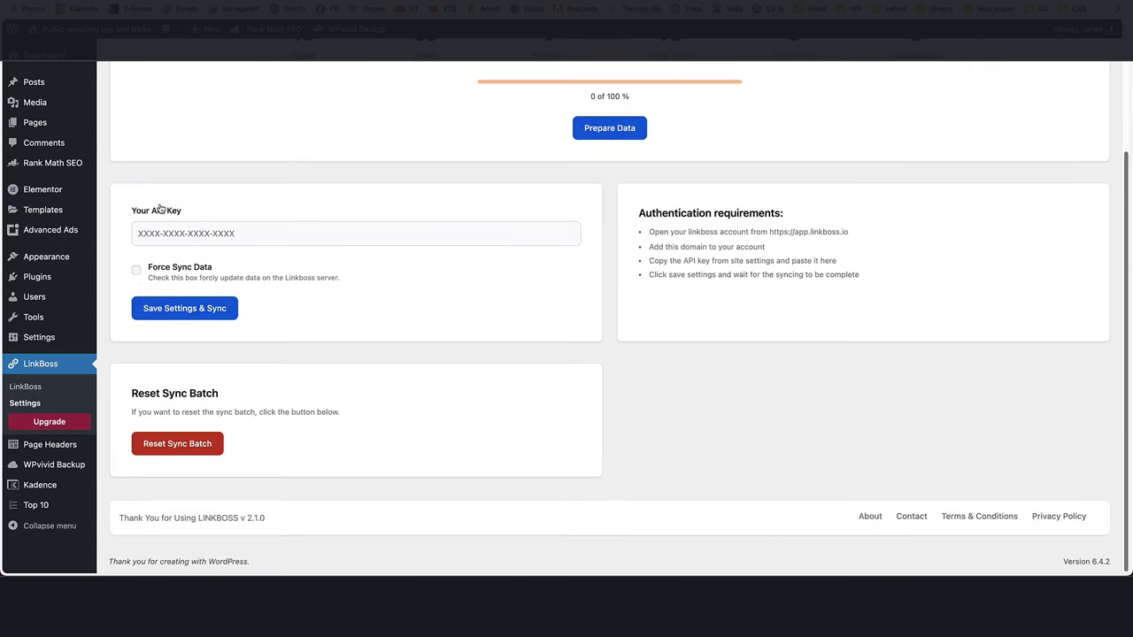
key(ctrl+Tab)
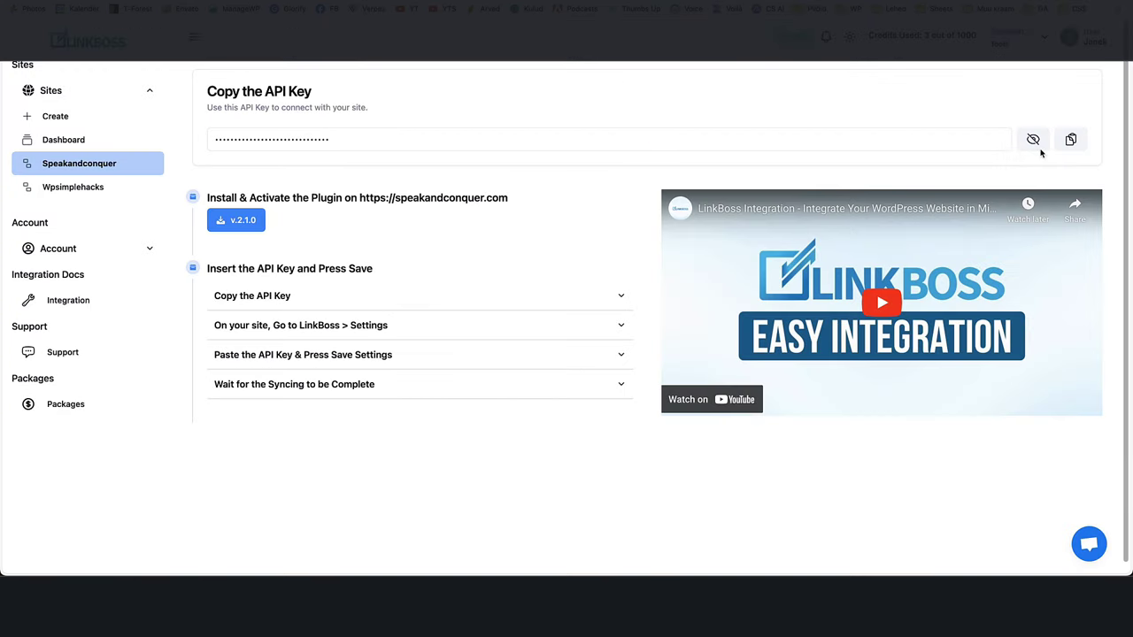
click(1072, 139)
key(ctrl+shift+Tab)
key(ctrl+v)
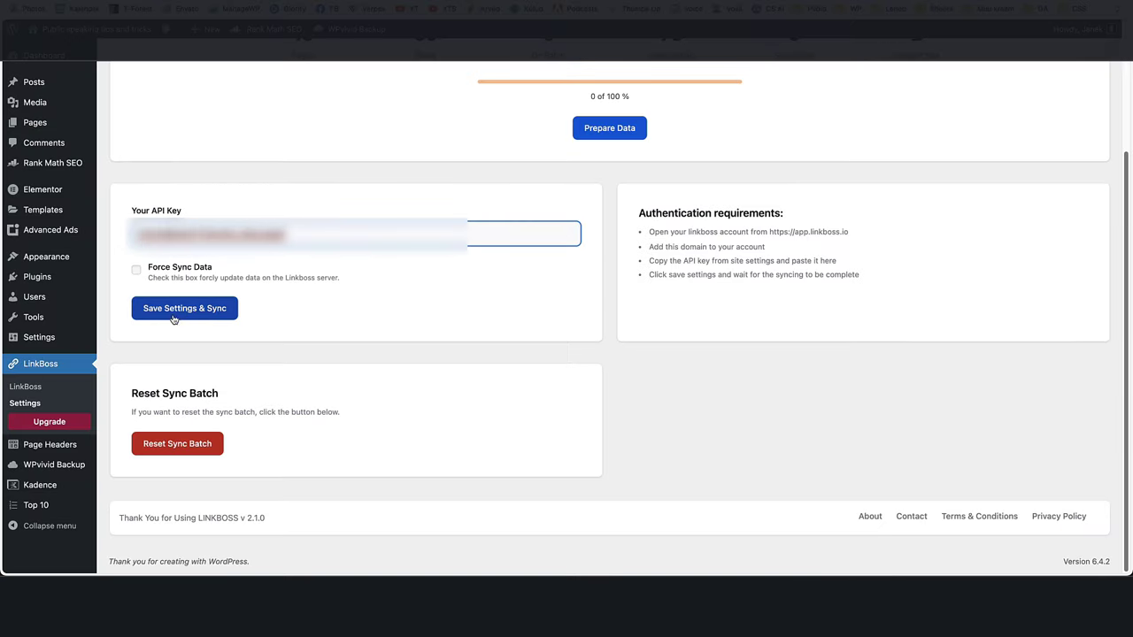
Save the plugin settings with a sync and prepare the site's database for the sync batch.
click(173, 317)
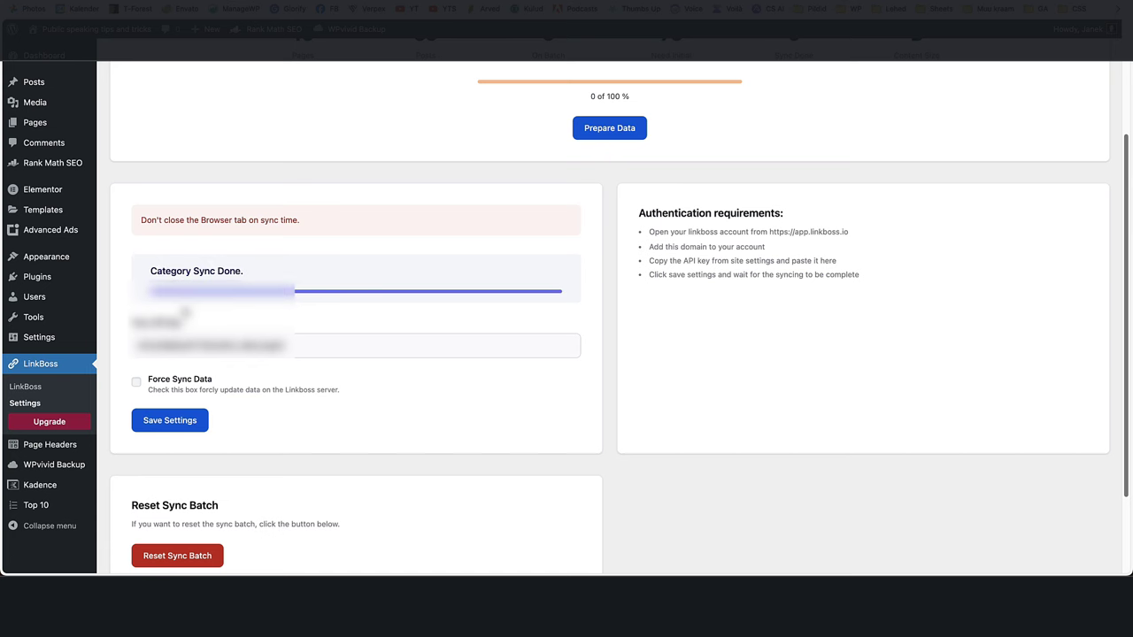
scroll(609, 319, up, 2)
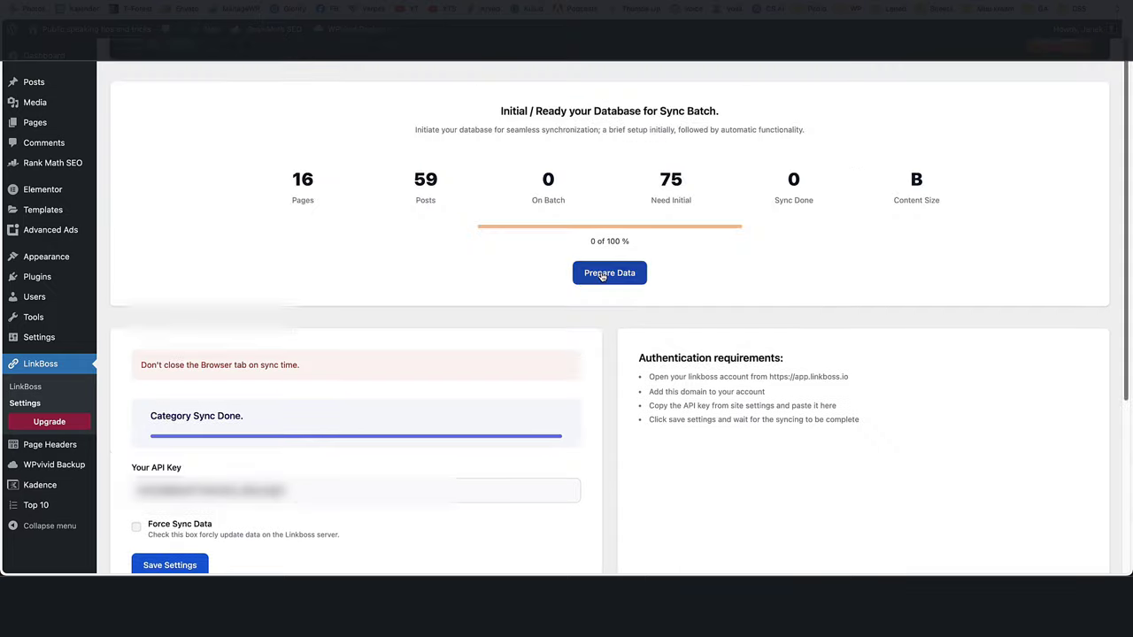
click(608, 271)
Switch to the LinkBoss web app's dashboard and open the tools for the Speakandconquer site.
key(ctrl+Tab)
key(ctrl+Tab)
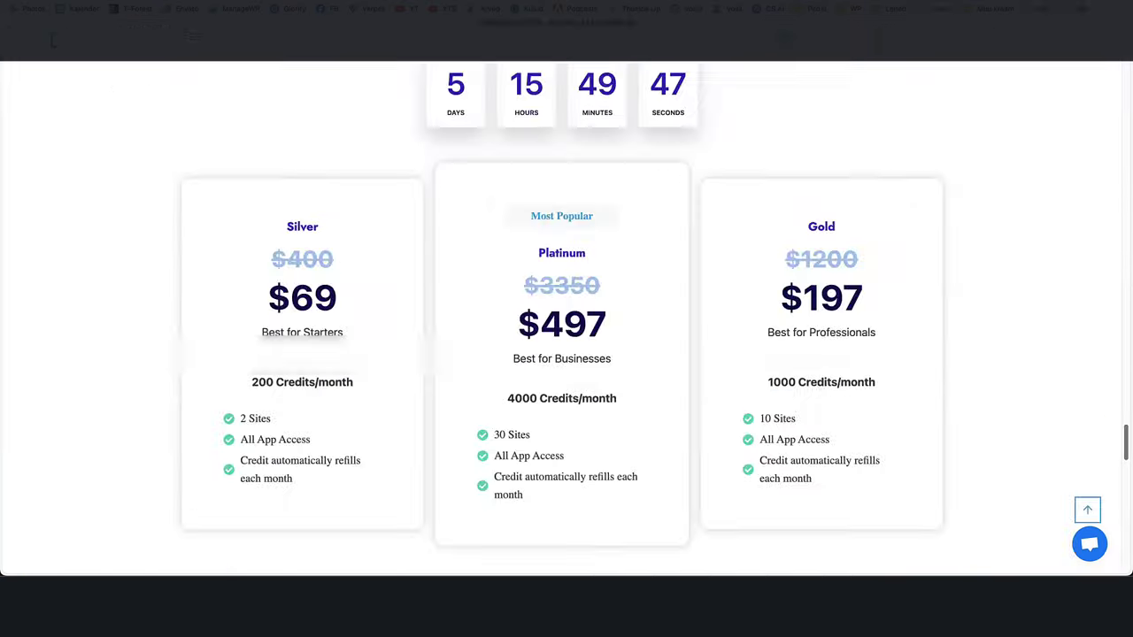
click(64, 141)
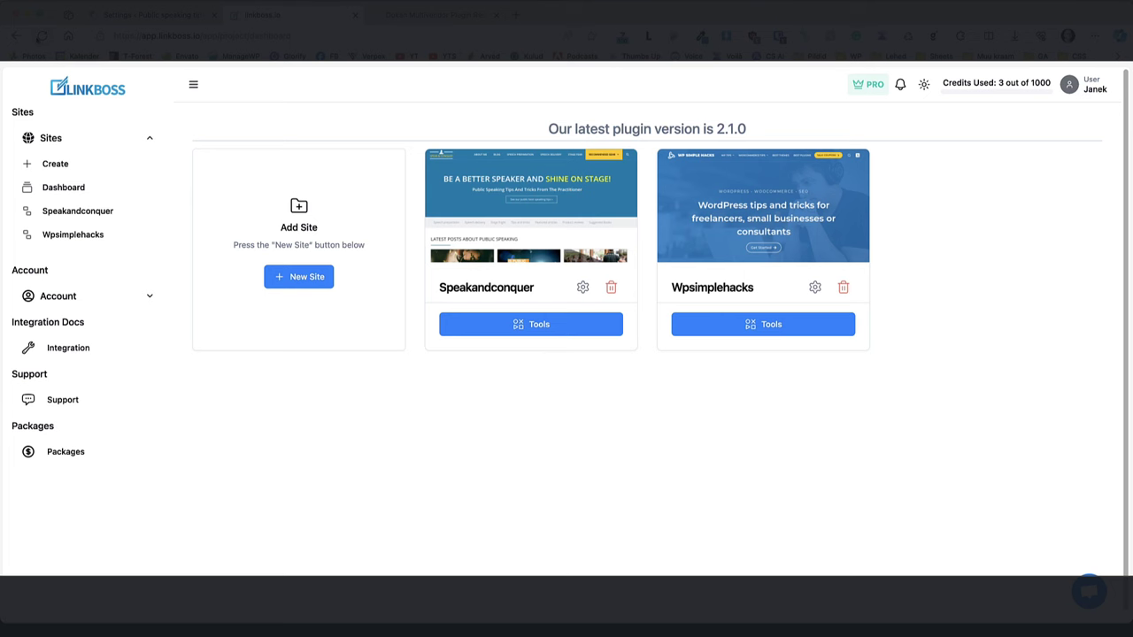
click(540, 329)
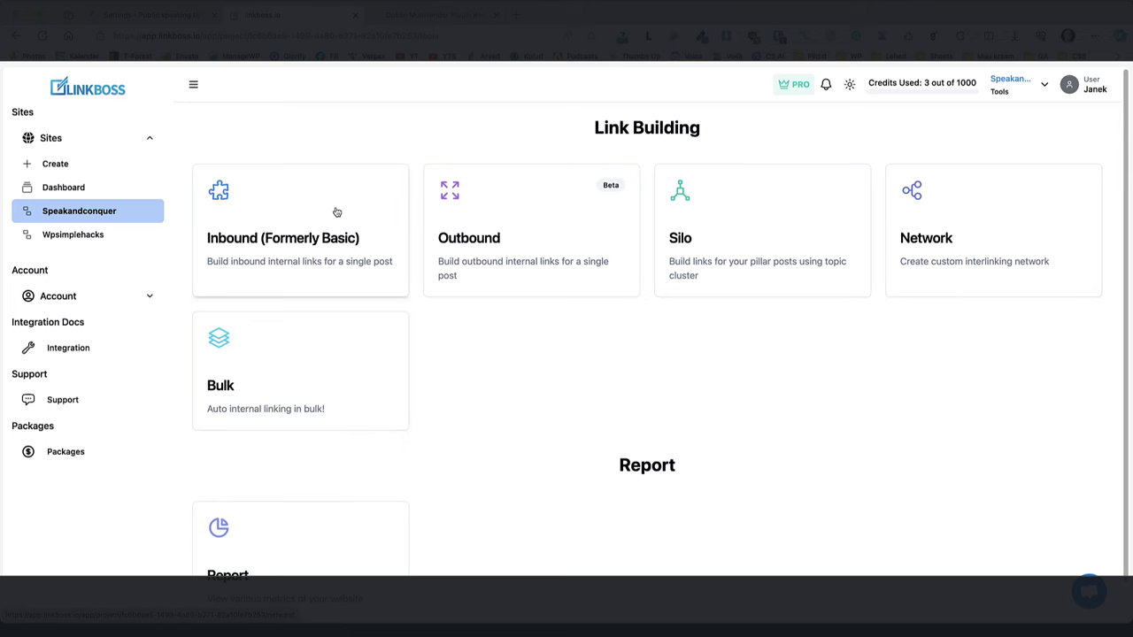
Open the site's project report and examine its link metrics and the list of internal orphan posts.
scroll(439, 400, down, 1)
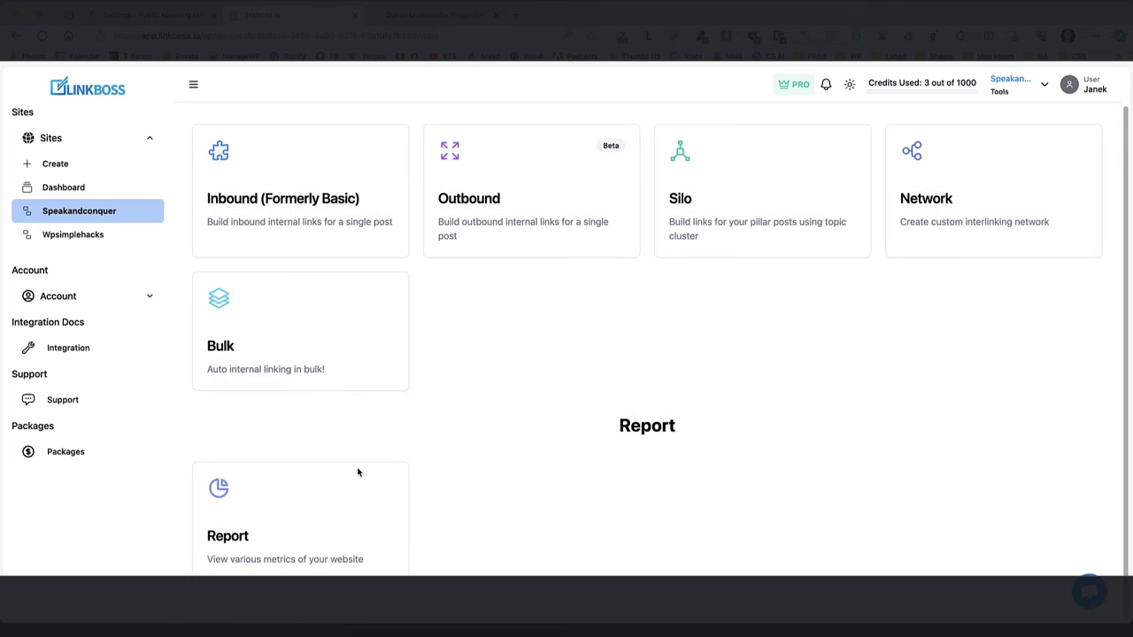
click(253, 519)
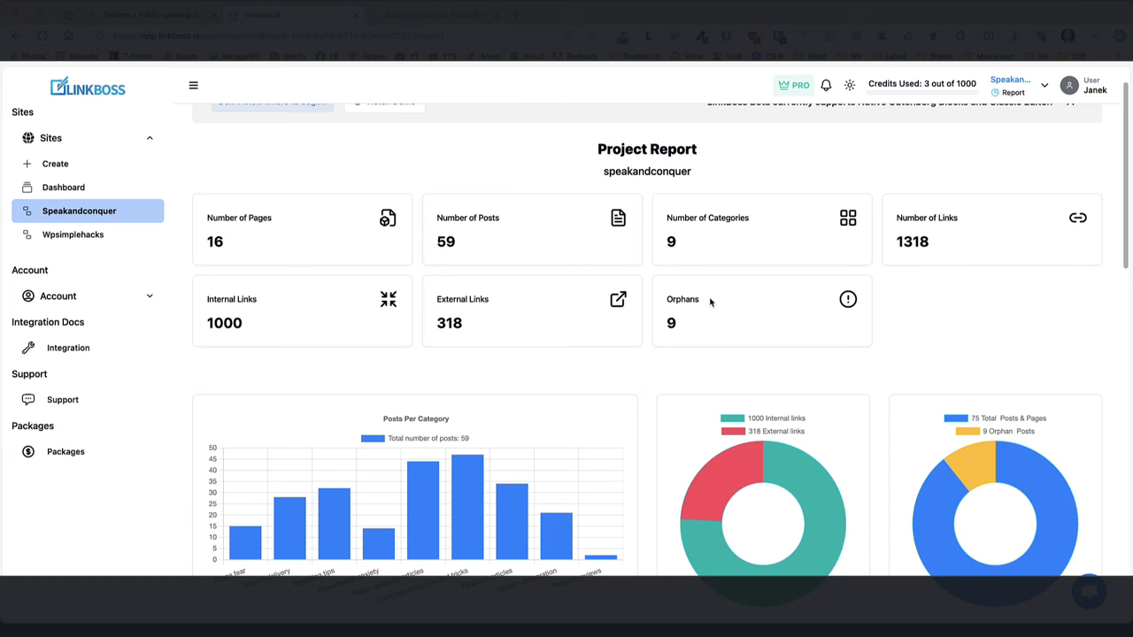
scroll(543, 342, down, 5)
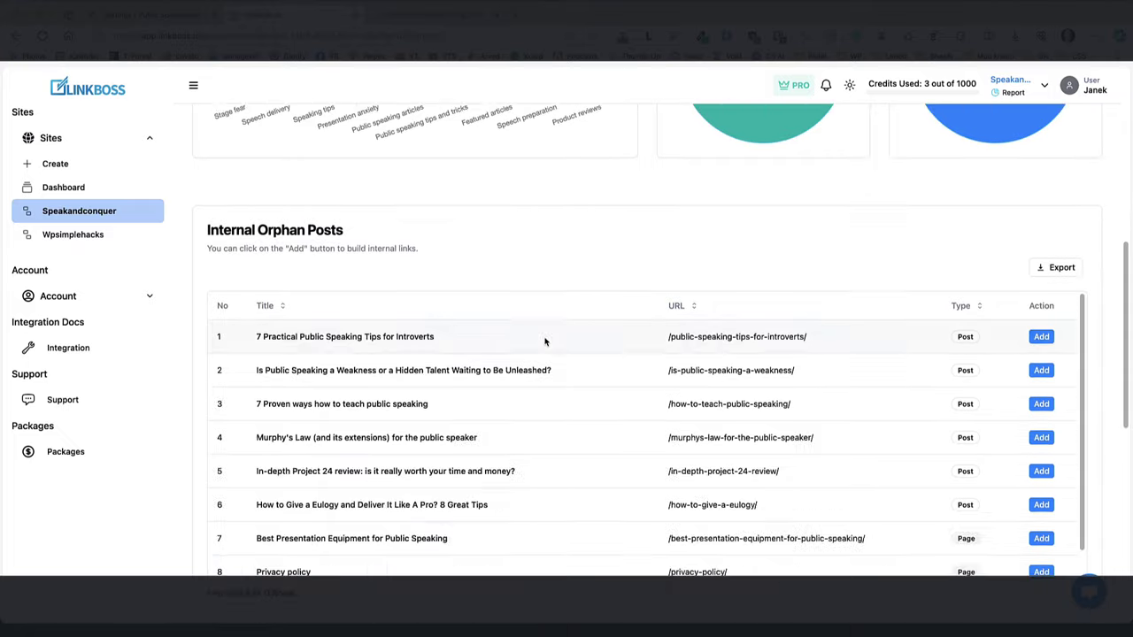
scroll(543, 342, down, 1)
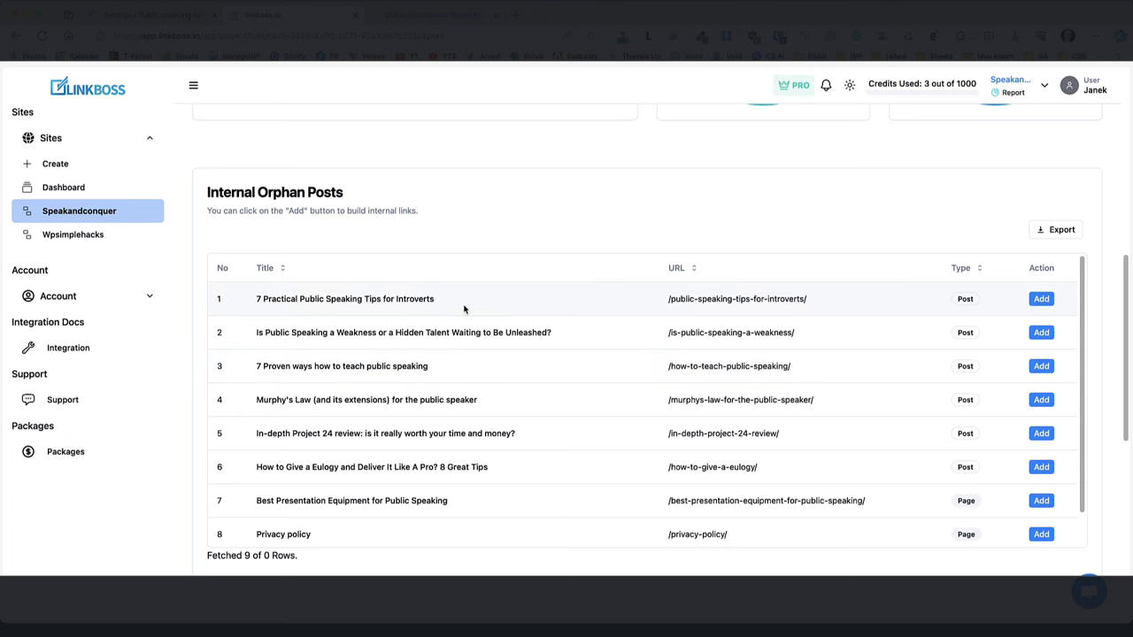
Open inbound linking from the first orphan post and switch the target to "Is Public Speaking a Weakness or a Hidden Talent Waiting to Be Unleashed?".
click(1042, 300)
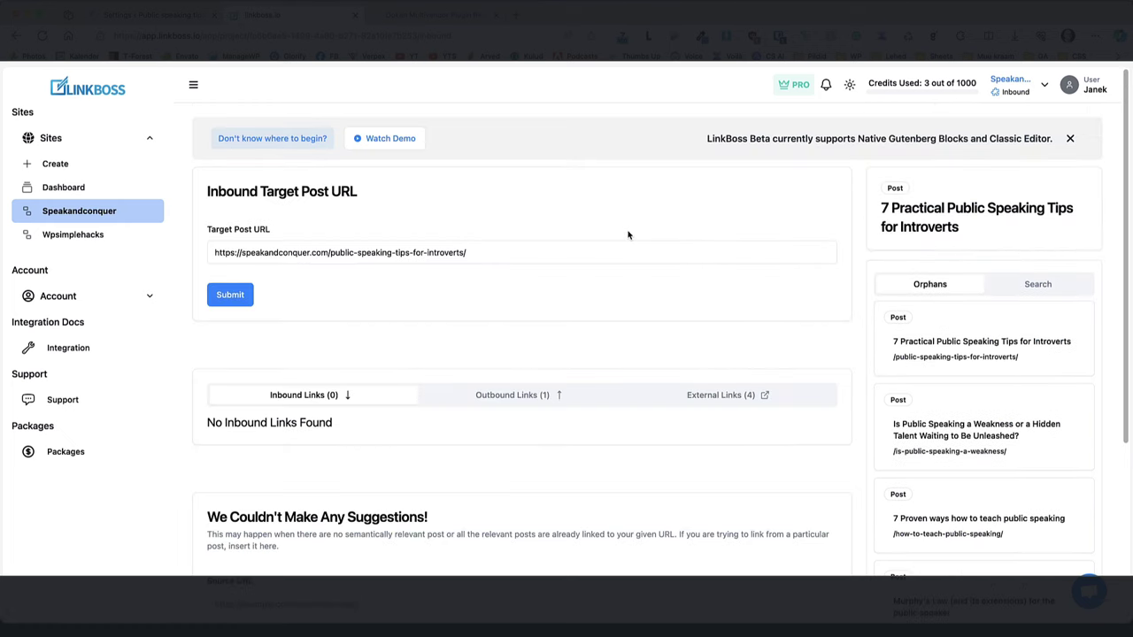
click(1038, 284)
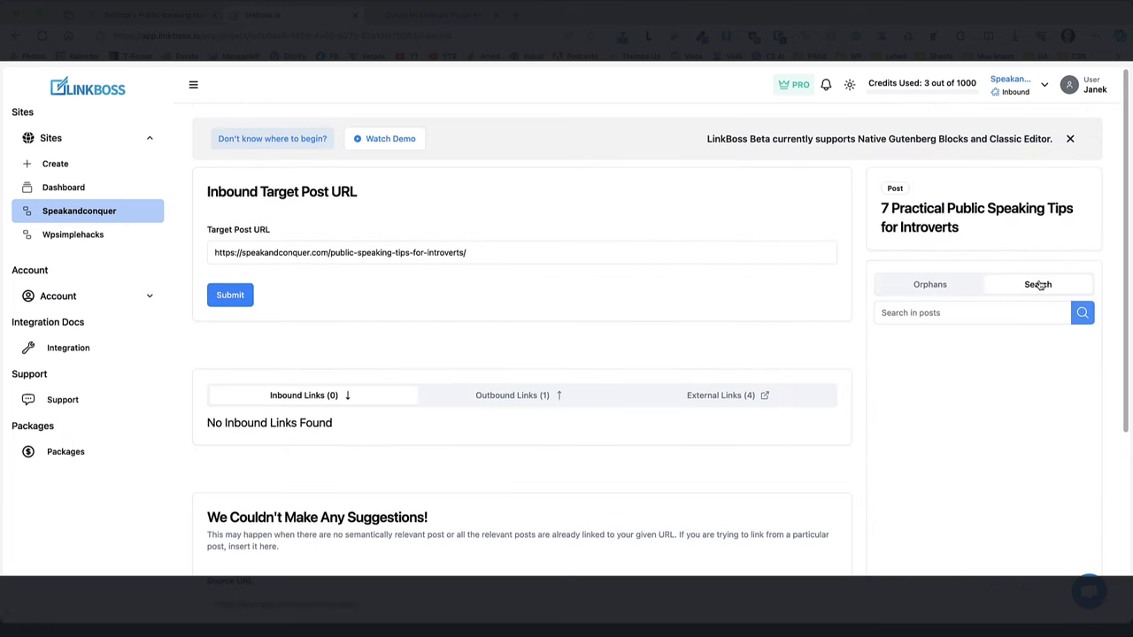
click(941, 285)
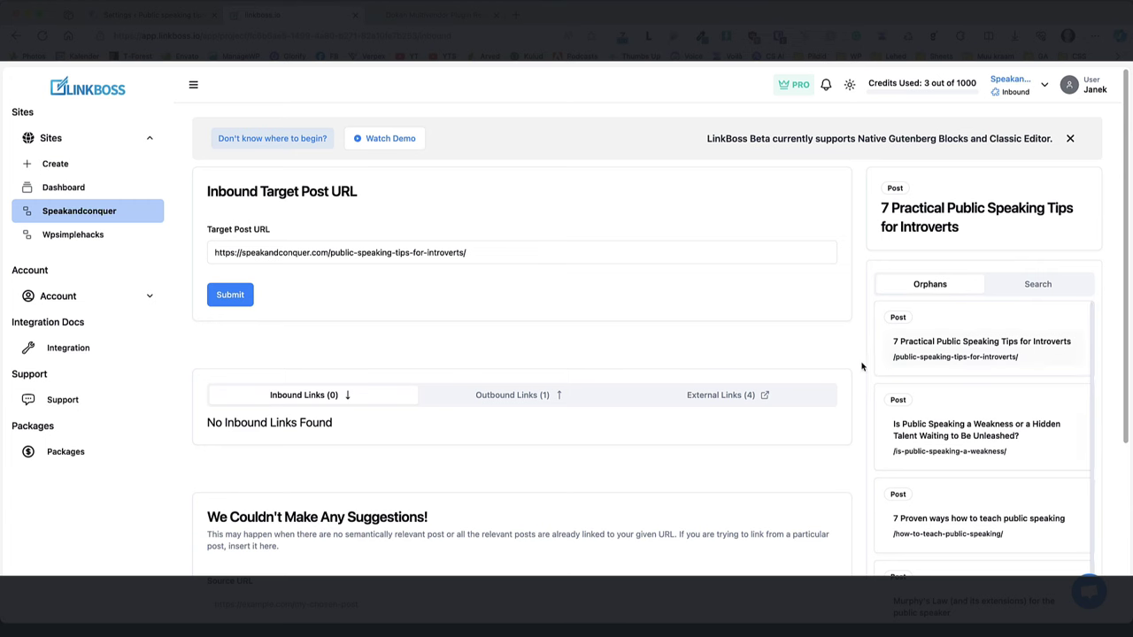
scroll(587, 354, down, 2)
scroll(587, 354, up, 2)
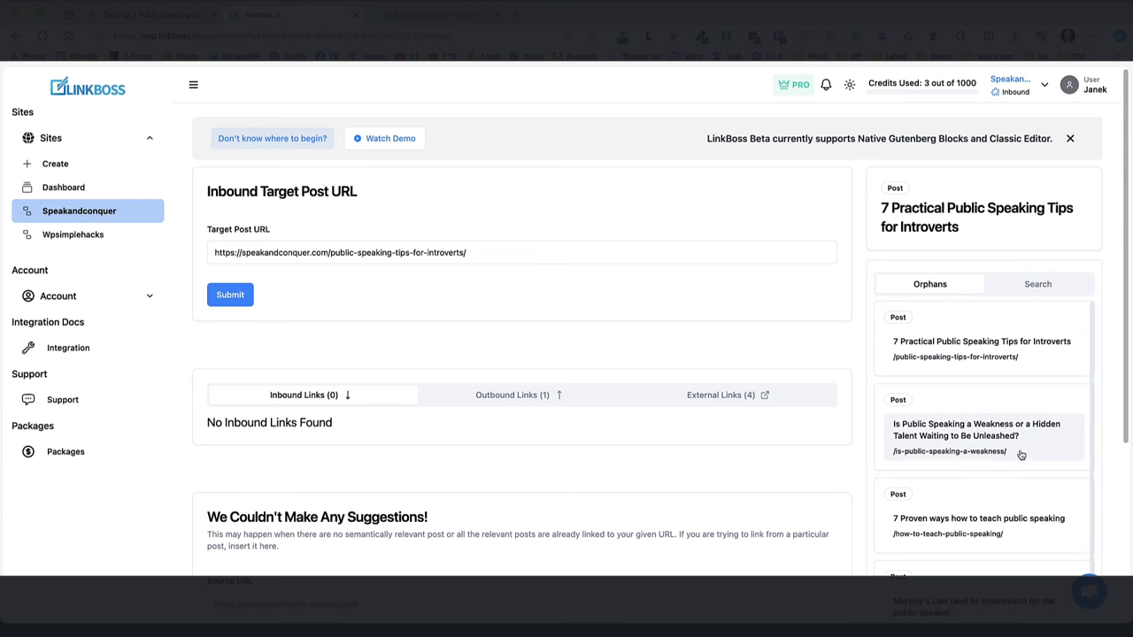
click(977, 429)
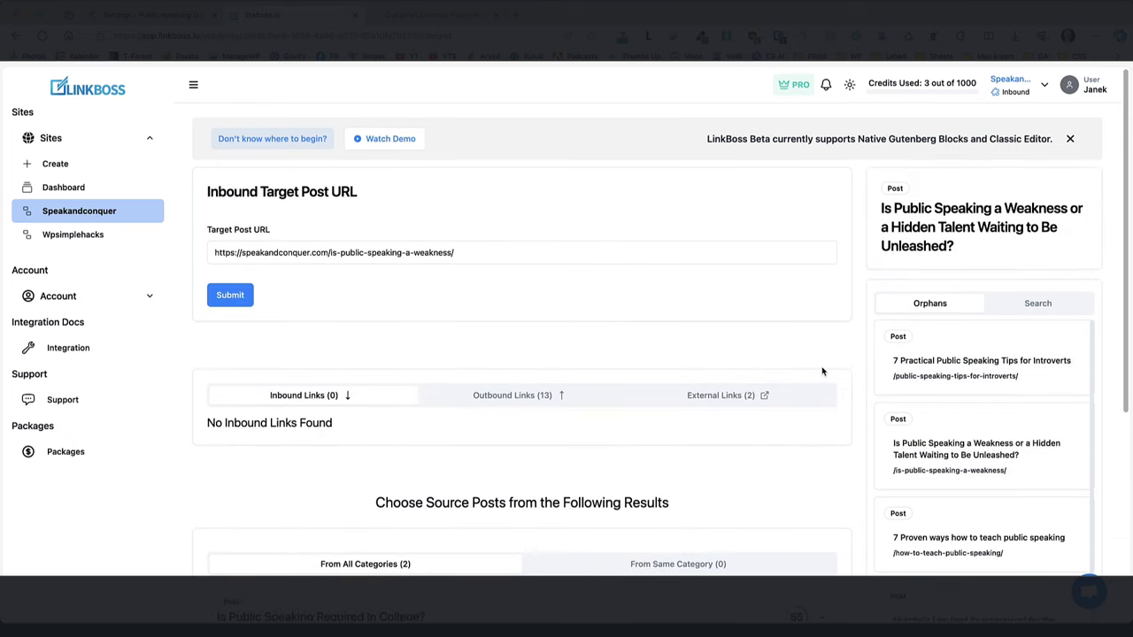
Review the target post's outbound, external and inbound links and the suggested source posts from all categories.
scroll(822, 374, down, 3)
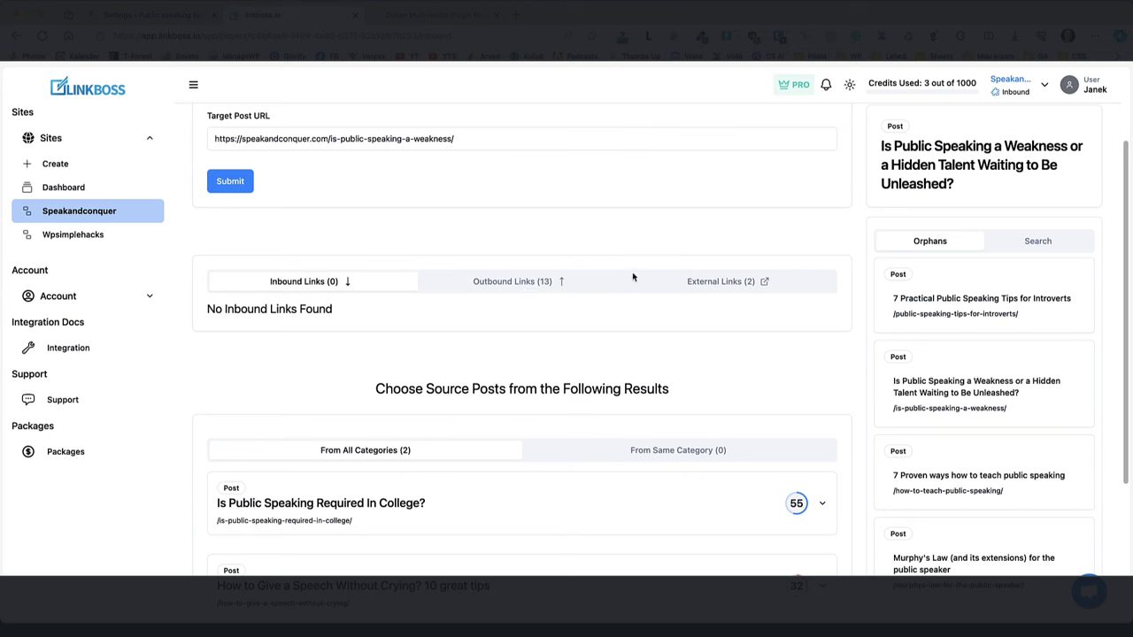
click(552, 285)
click(730, 284)
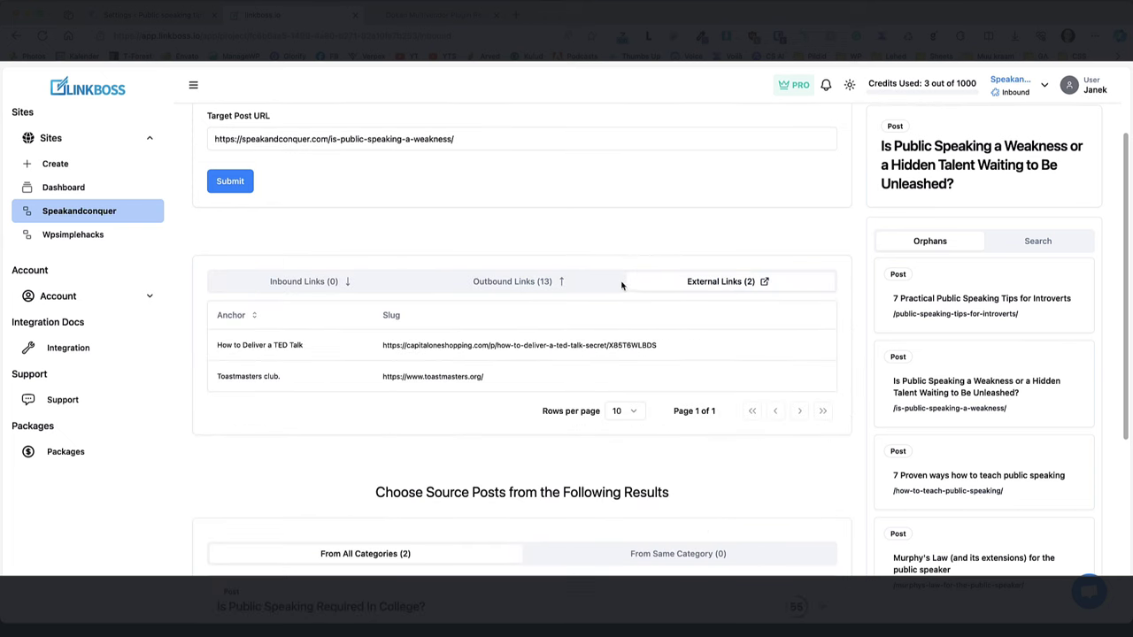
click(564, 285)
click(336, 281)
scroll(381, 266, down, 3)
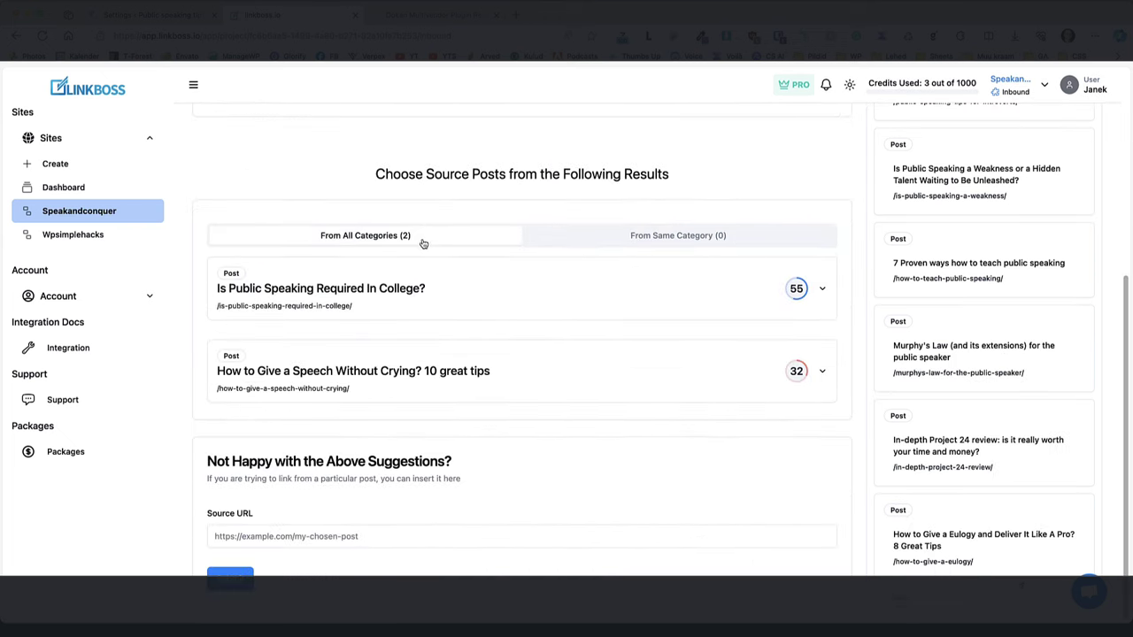
scroll(423, 242, up, 4)
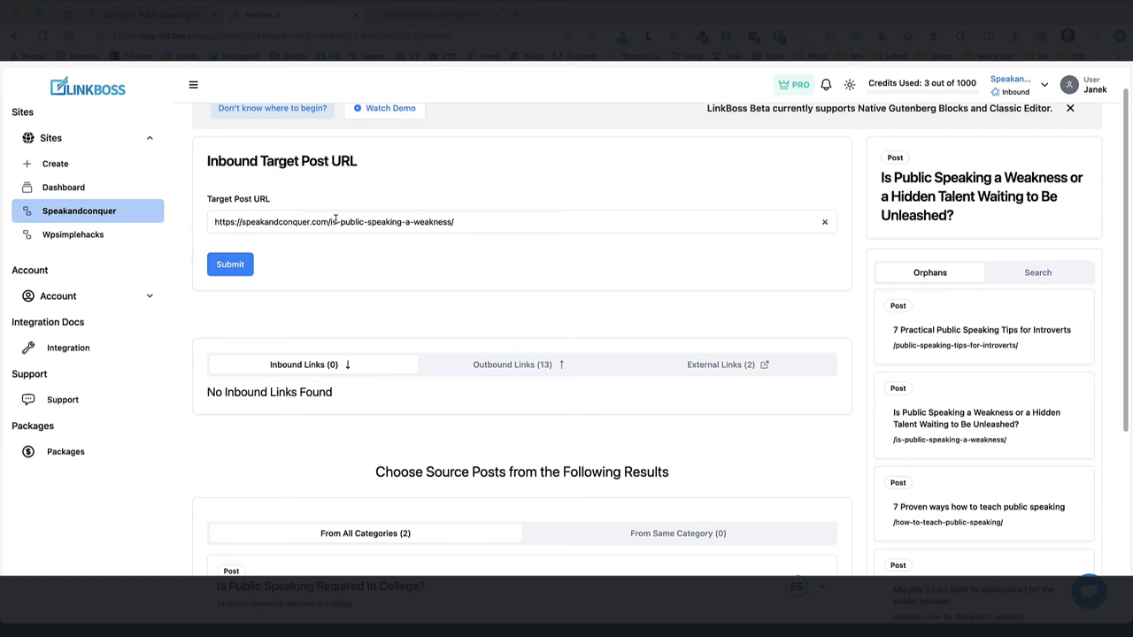
scroll(495, 251, down, 3)
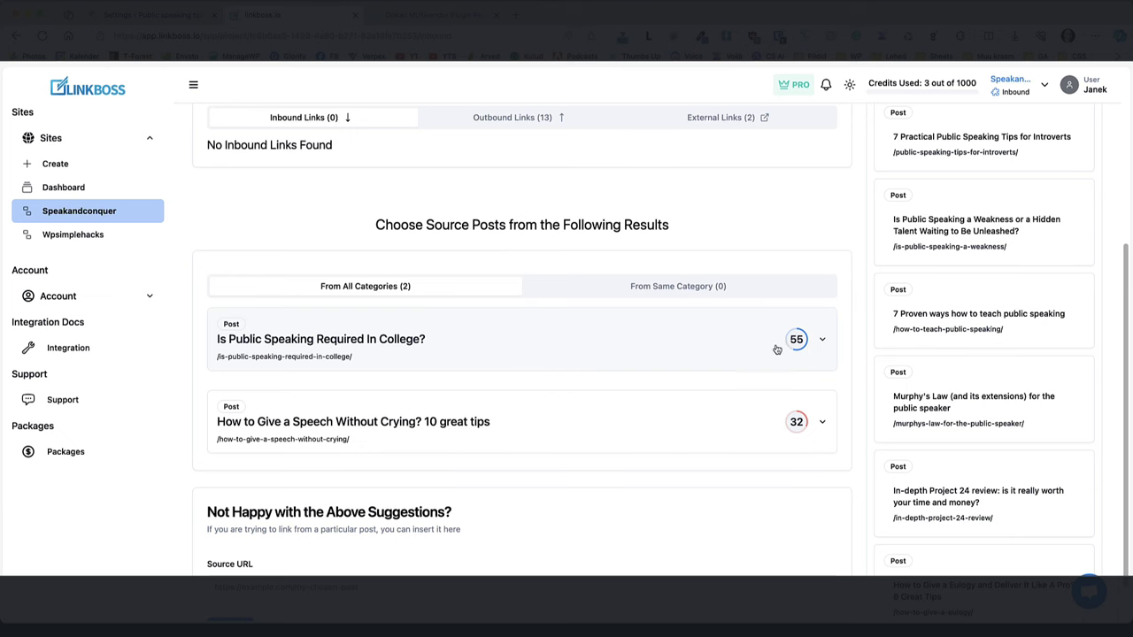
Expand the source post "Is Public Speaking Required In College?" and open its first suggested sentence in the editor, saving the wording as is.
click(567, 340)
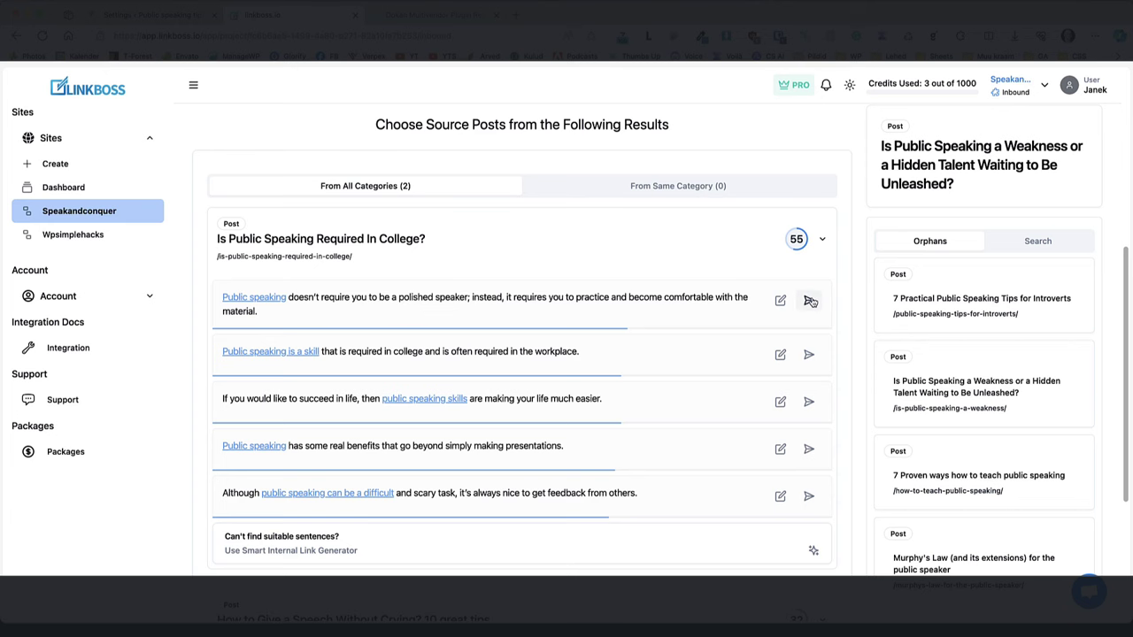
click(780, 301)
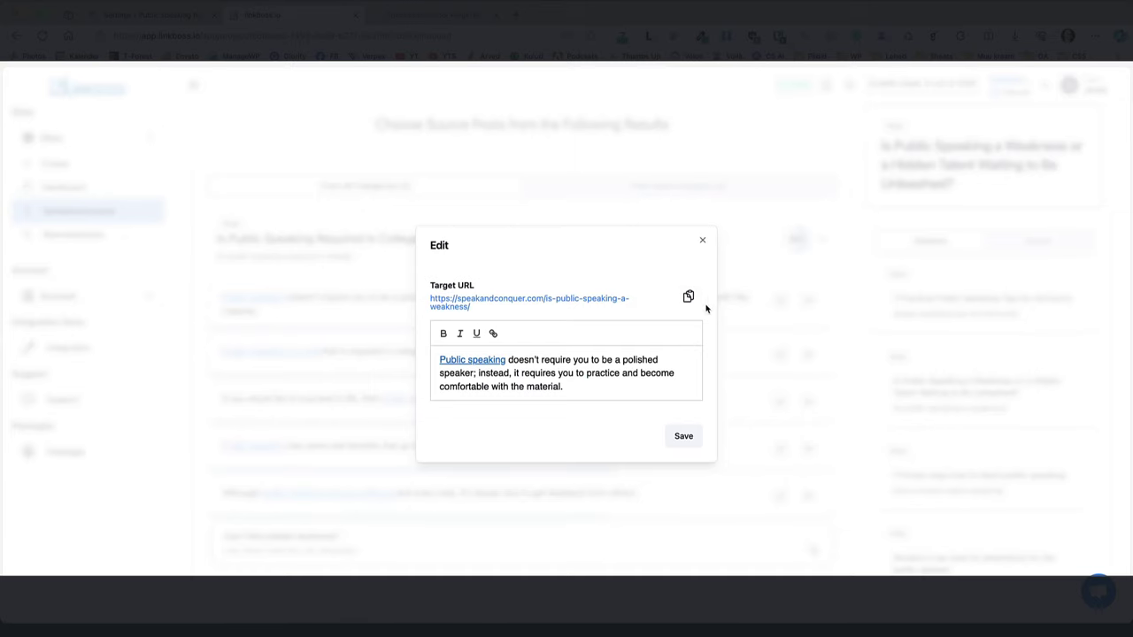
click(685, 435)
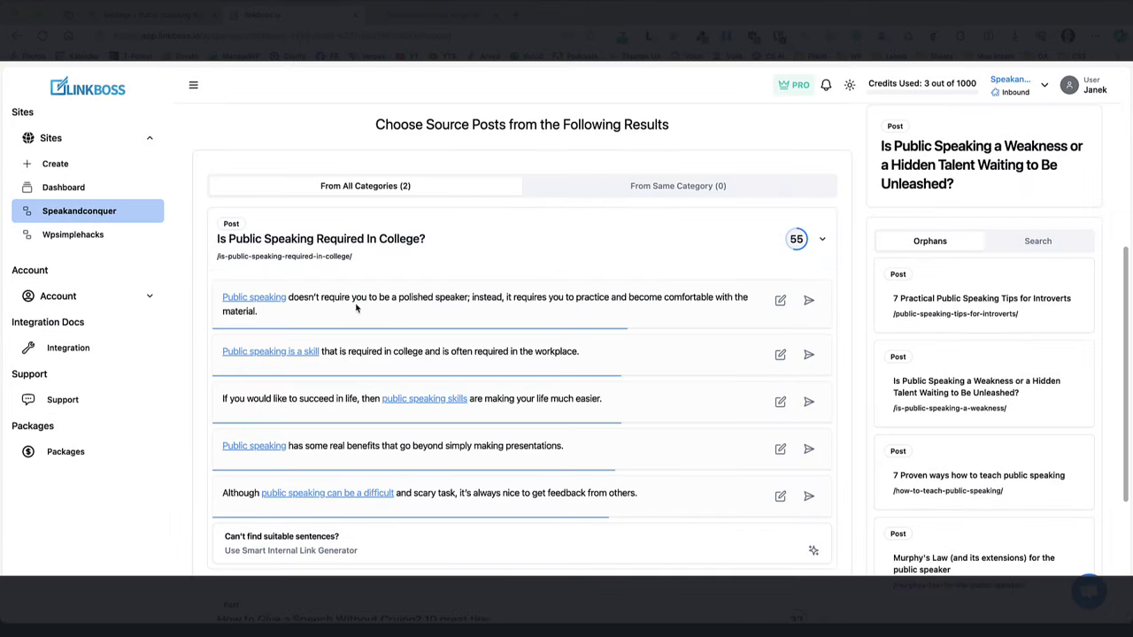
Post the first suggested sentence, linked on "Public speaking", to the site with Force Location enabled and set to Last.
triple_click(253, 297)
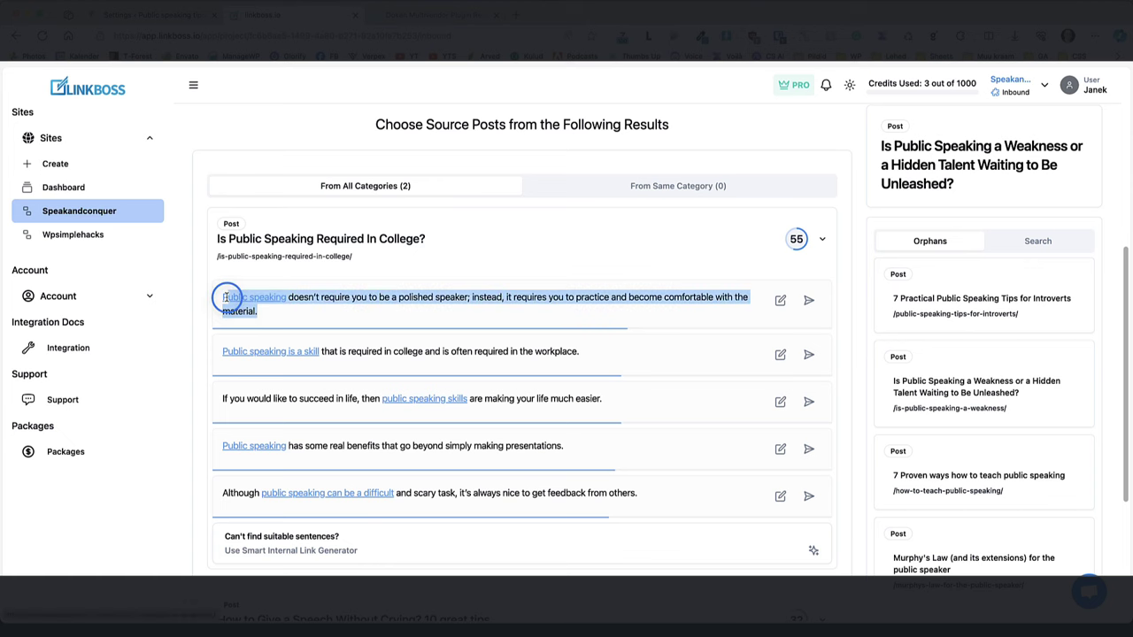
click(809, 301)
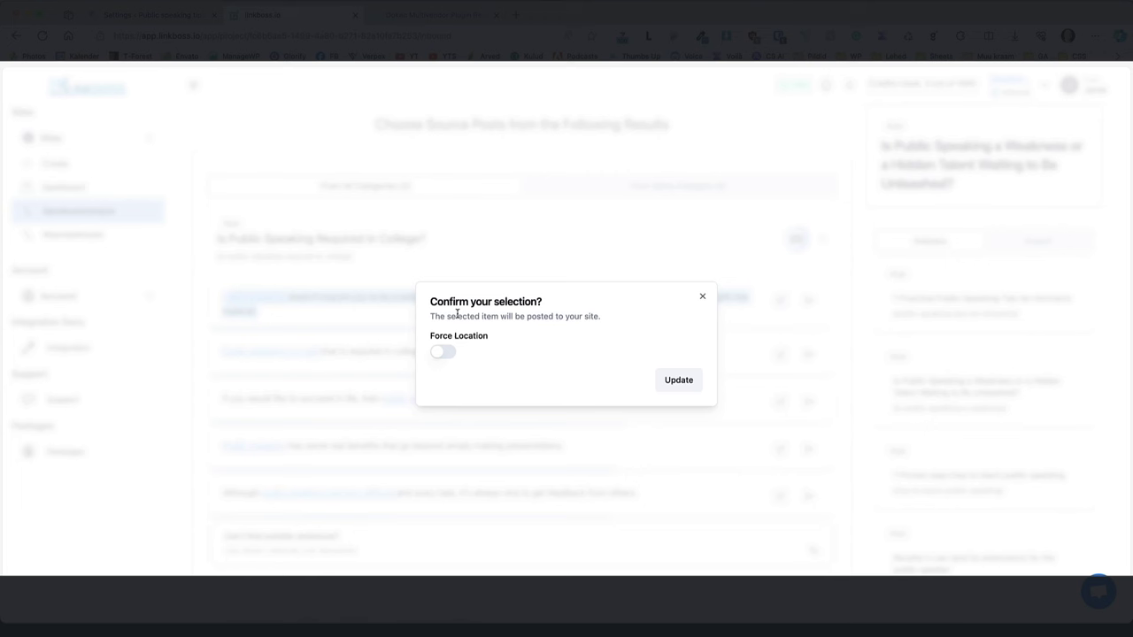
click(447, 354)
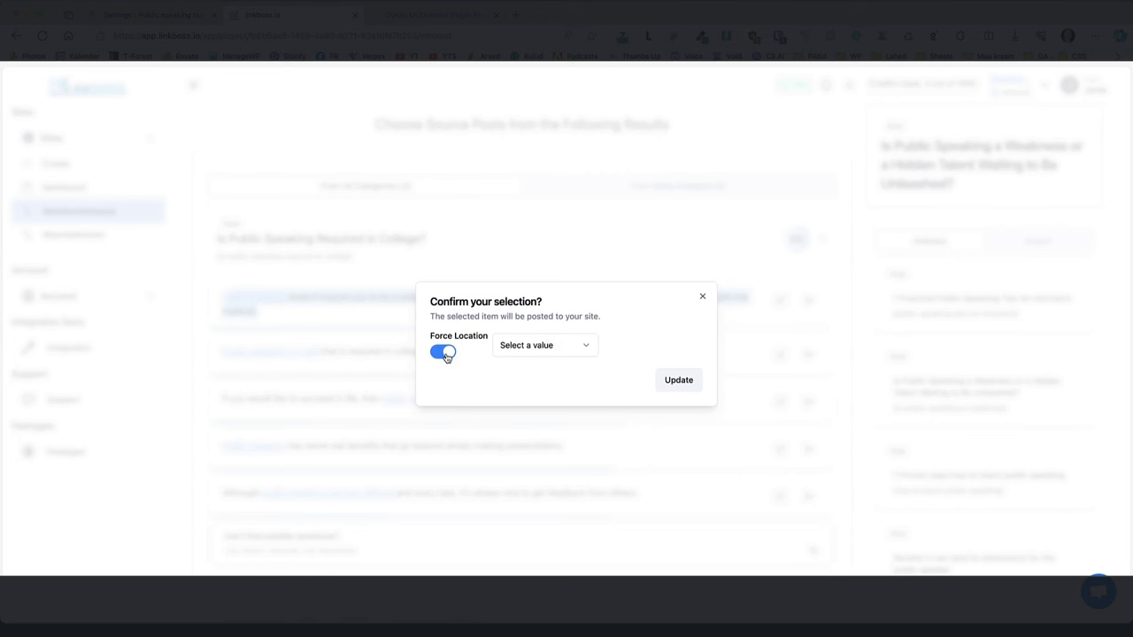
click(559, 346)
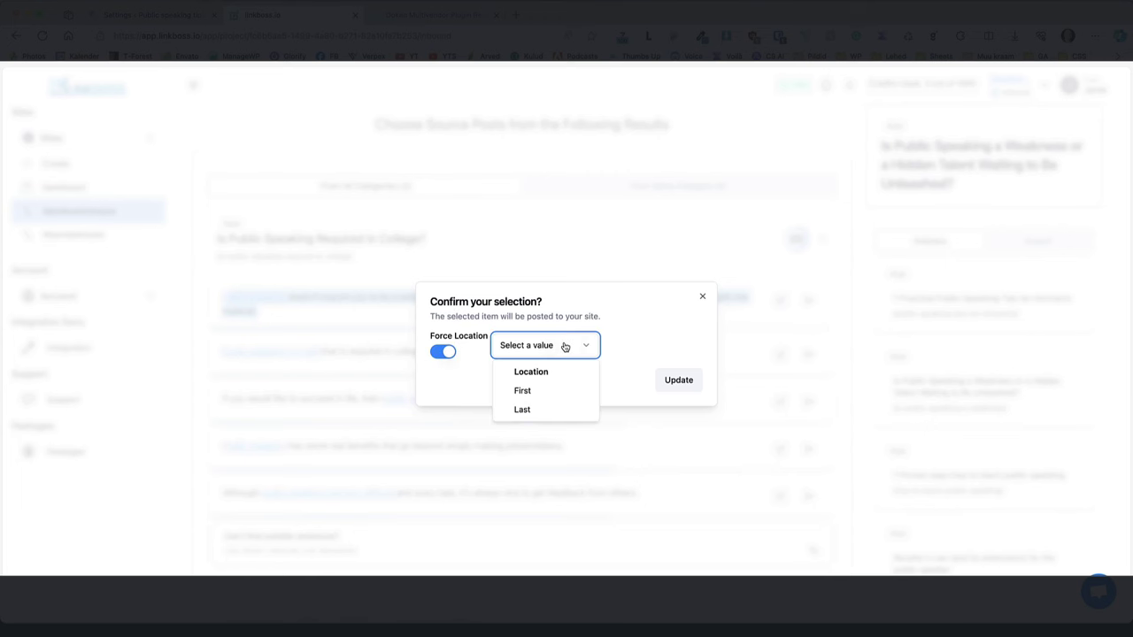
click(522, 410)
click(680, 381)
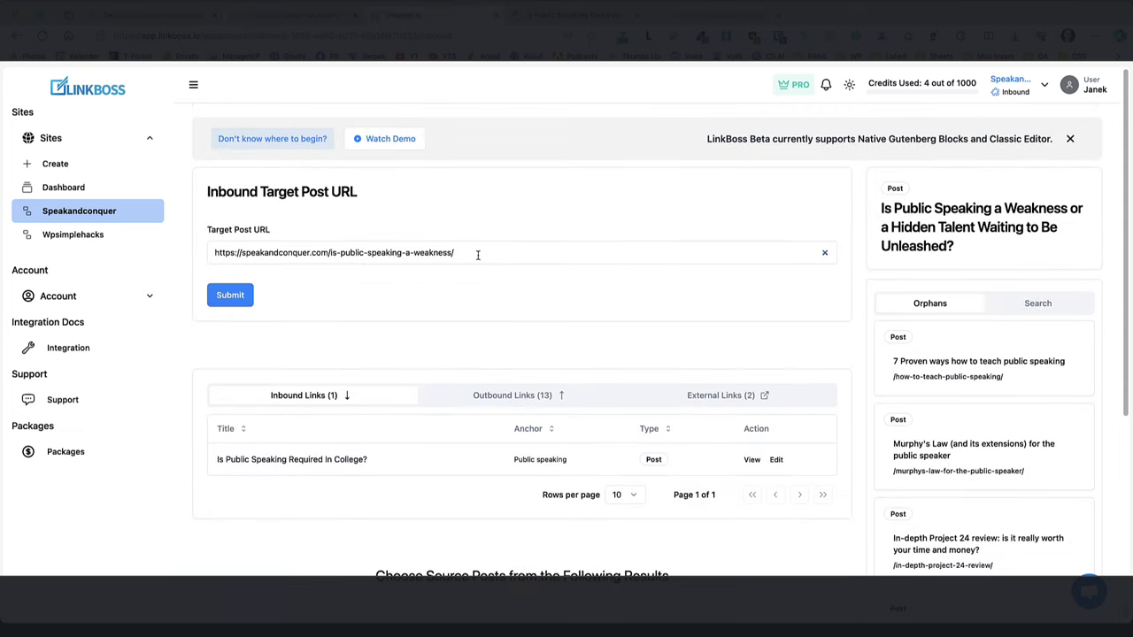
View the inbound source post on the website, test its new "Public speaking" link, and return to the LinkBoss link-building tools.
click(467, 257)
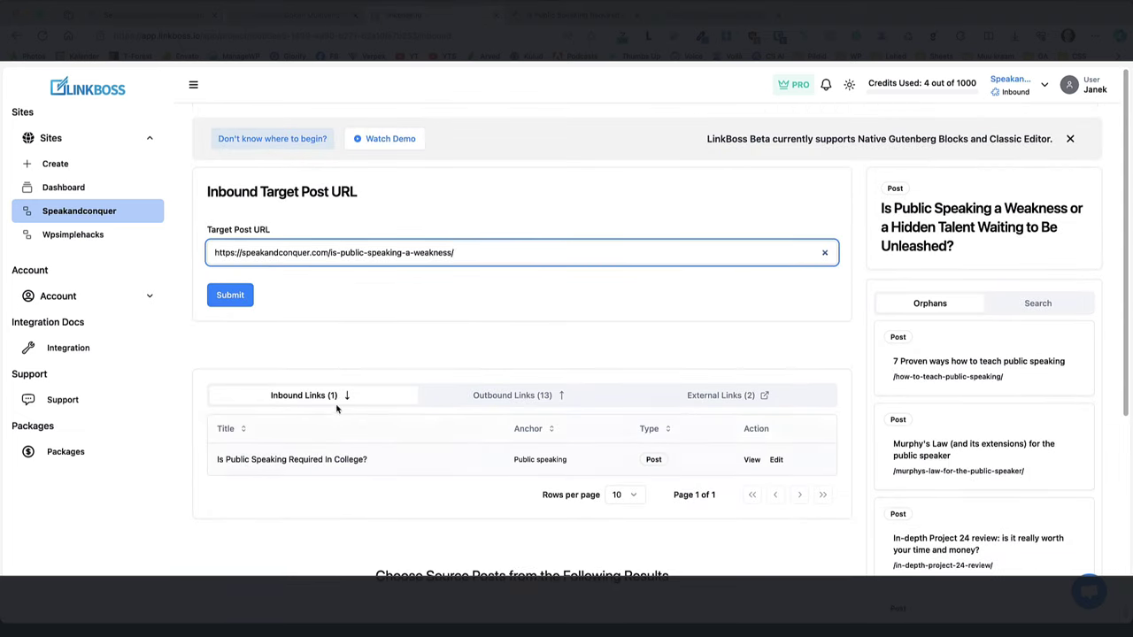
click(752, 461)
scroll(706, 322, down, 10)
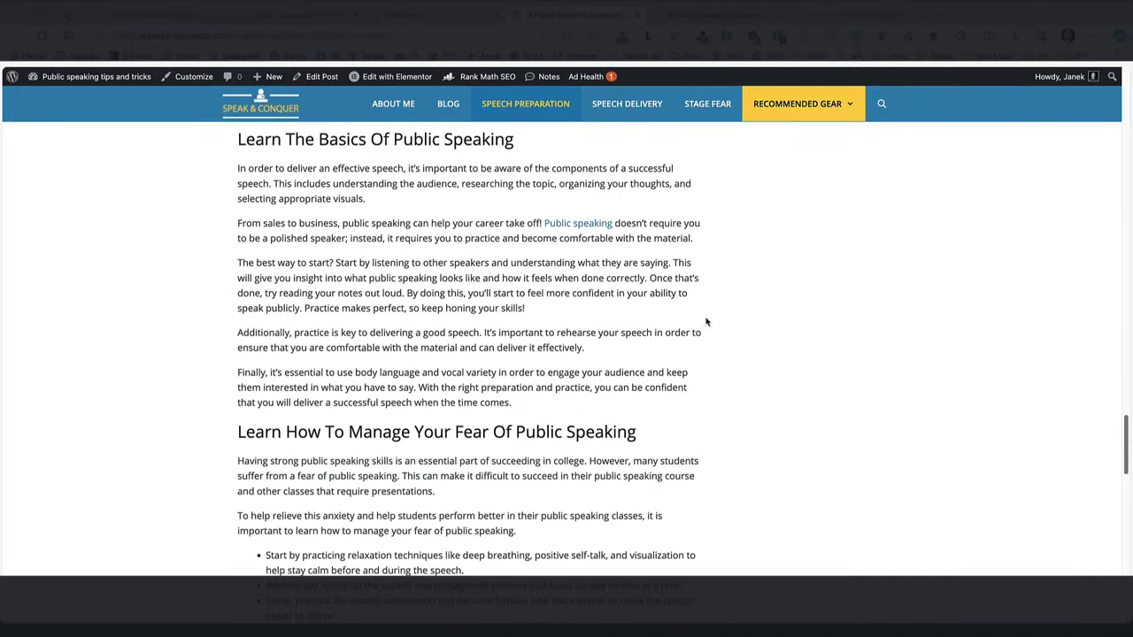
click(566, 228)
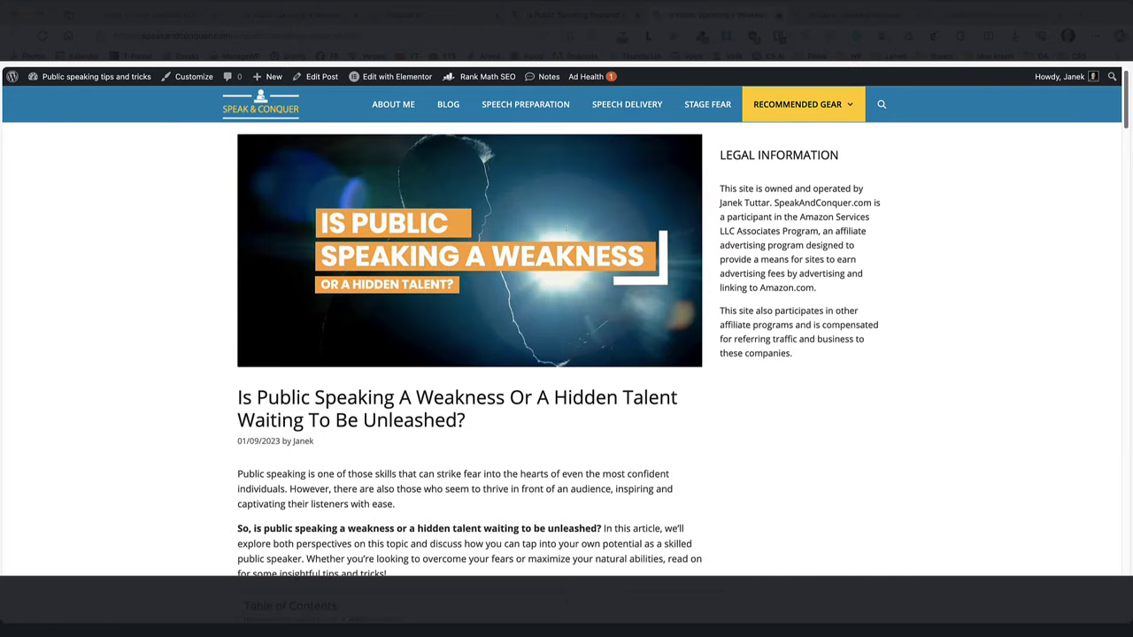
key(super+bracketleft)
click(413, 14)
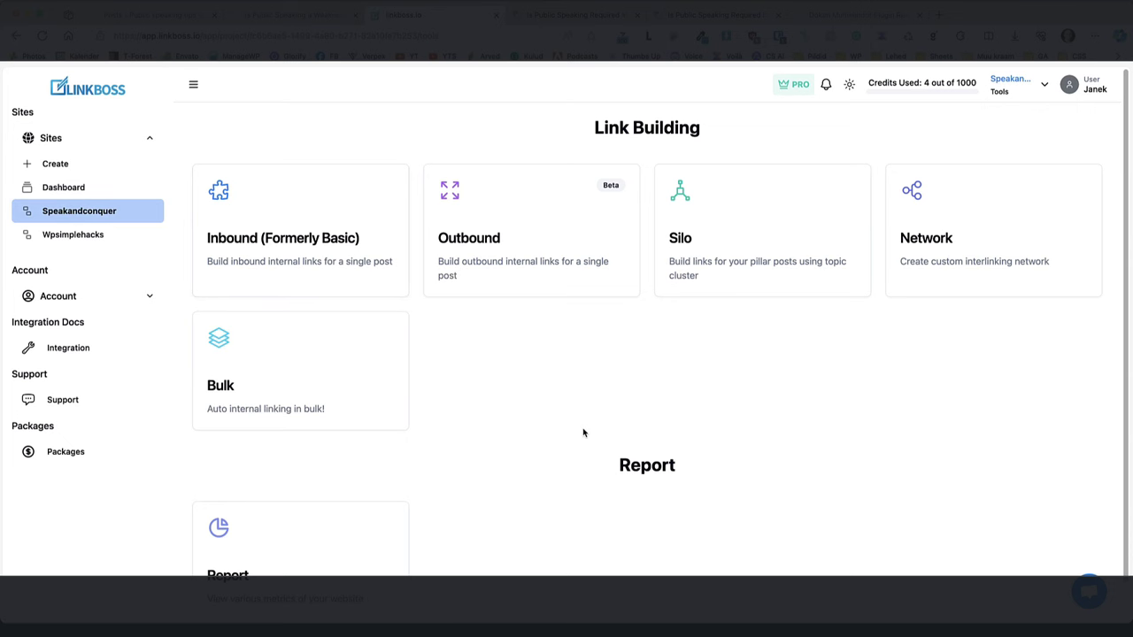
Create a new bulk link project for the Speakandconquer site and dismiss the backup warning.
click(271, 372)
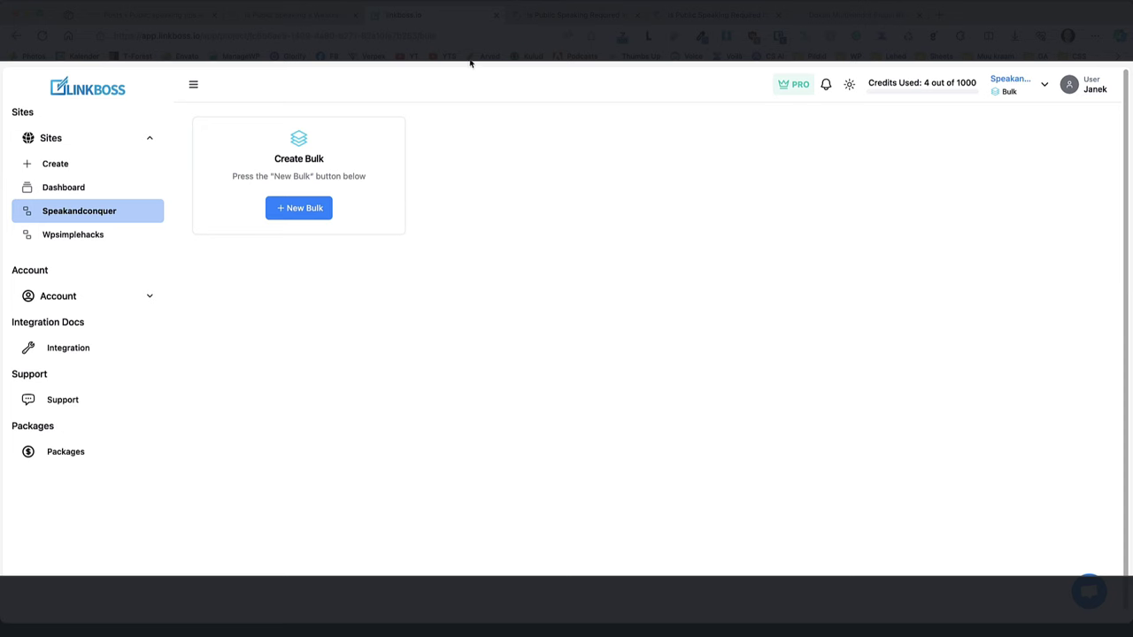
click(289, 213)
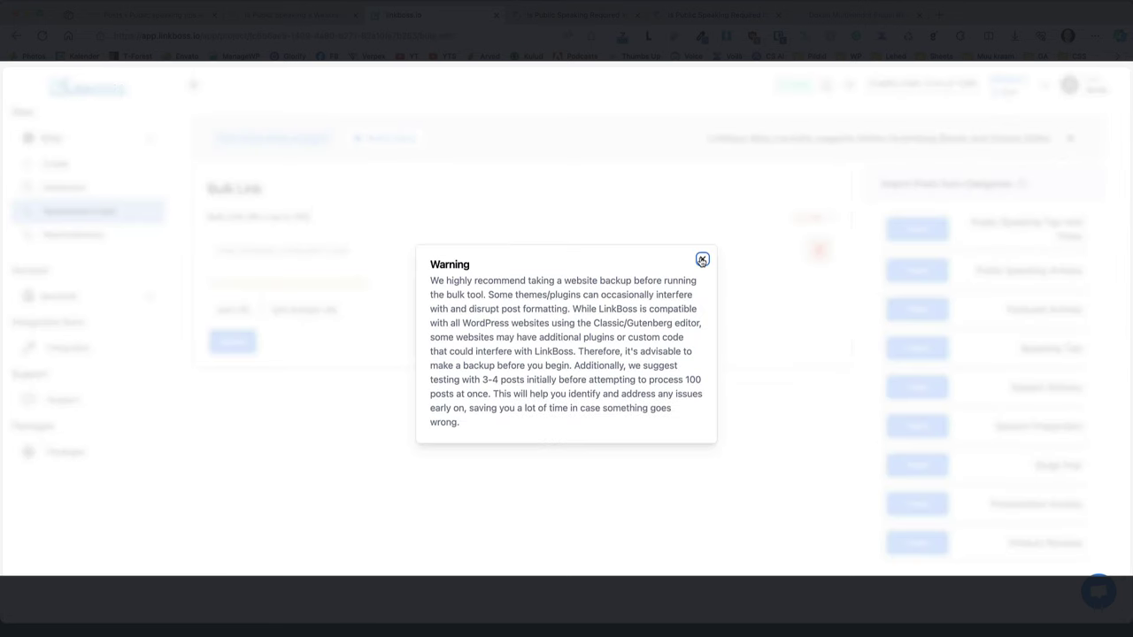
click(702, 259)
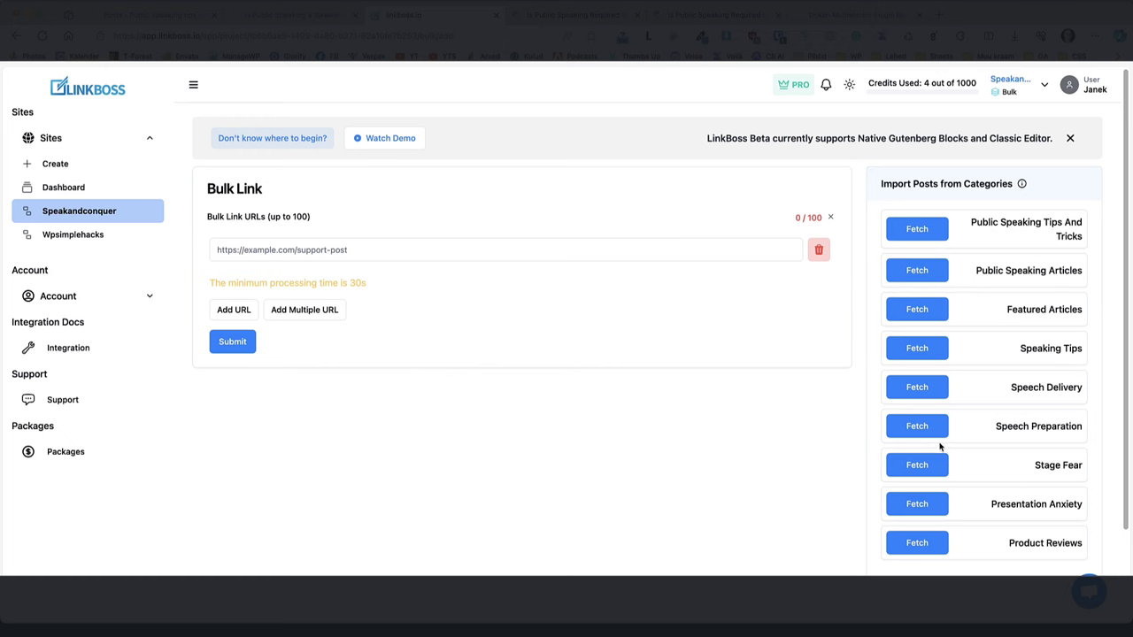
Fetch the Public Speaking Articles category and add only its orphan posts to the bulk link URLs.
scroll(926, 266, down, 1)
click(926, 242)
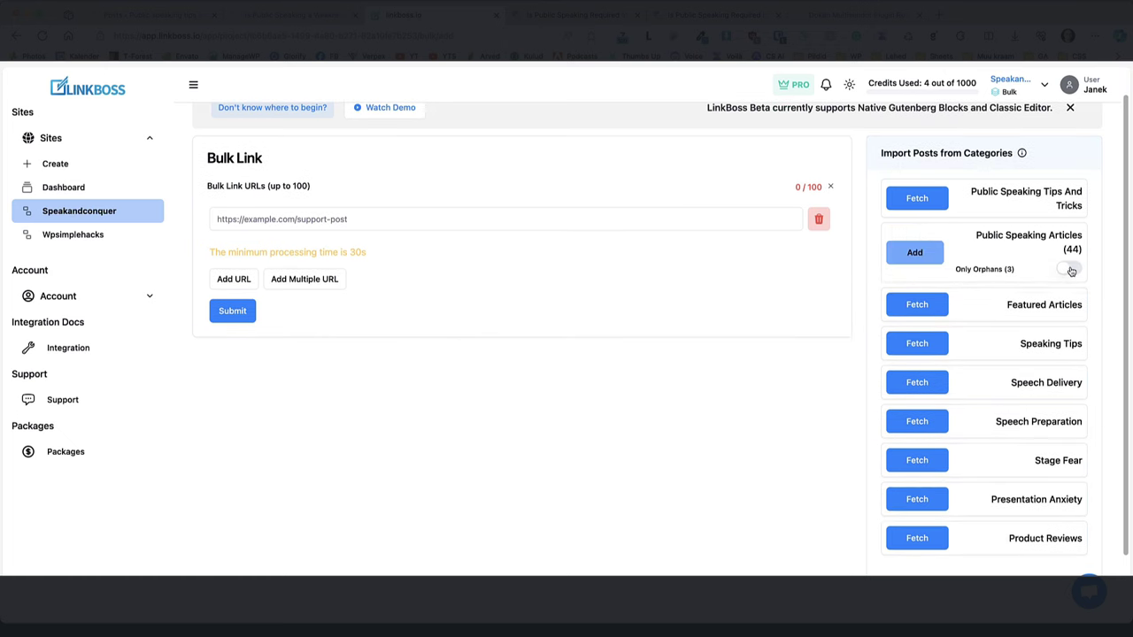
click(1070, 270)
click(912, 254)
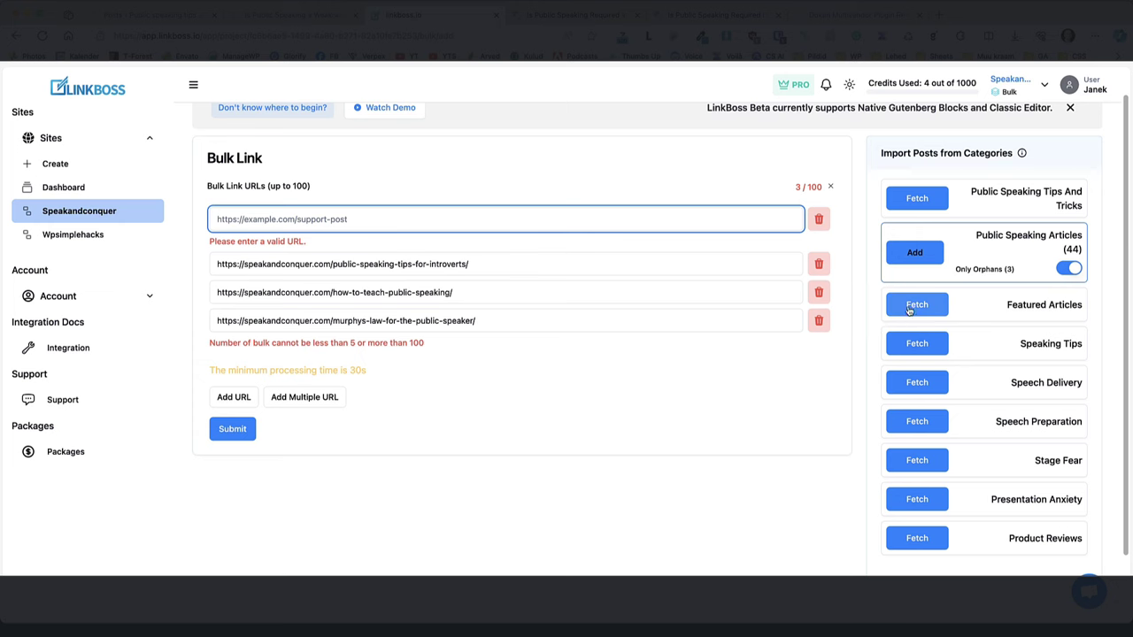
Fetch the Speaking Tips and Speech Delivery categories and add only their orphan posts to the bulk link URLs.
click(926, 348)
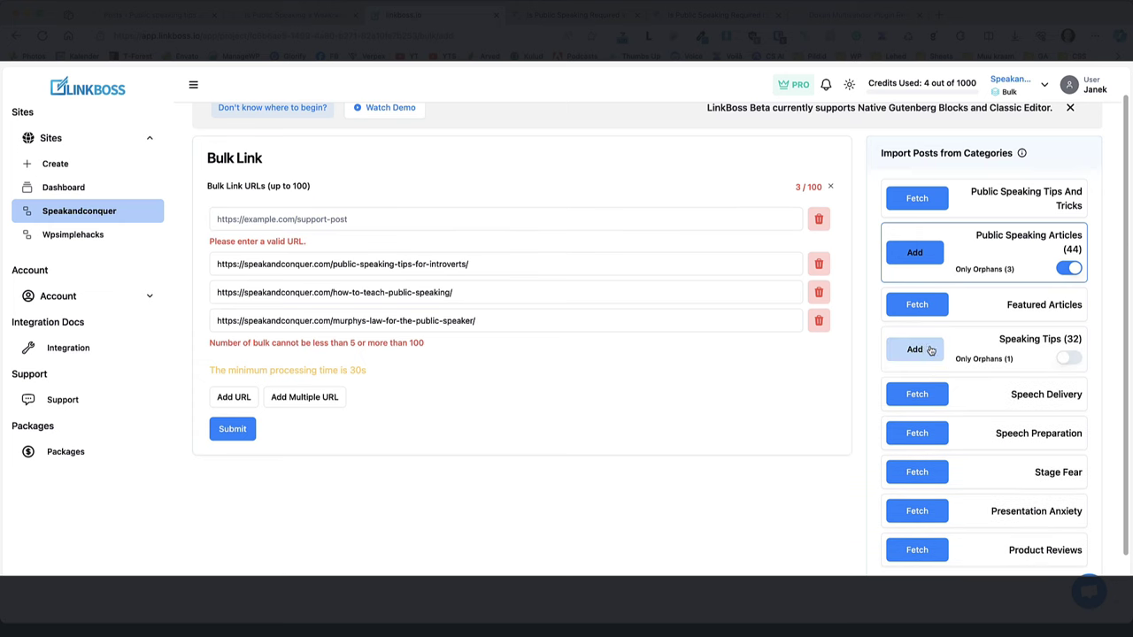
click(1073, 359)
click(915, 349)
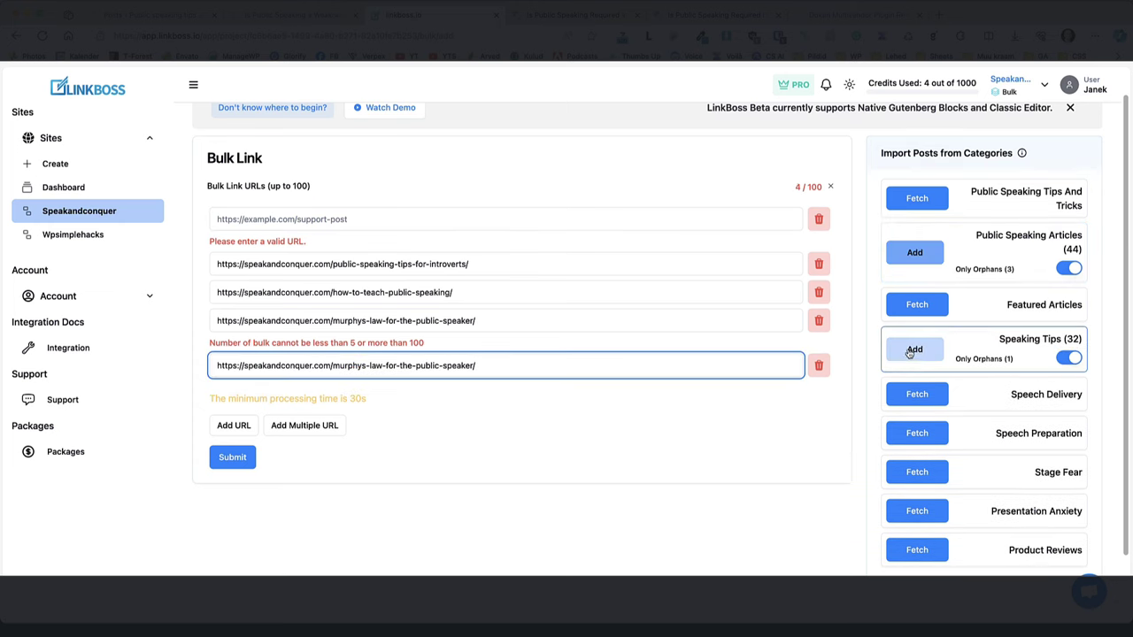
click(917, 396)
click(1077, 408)
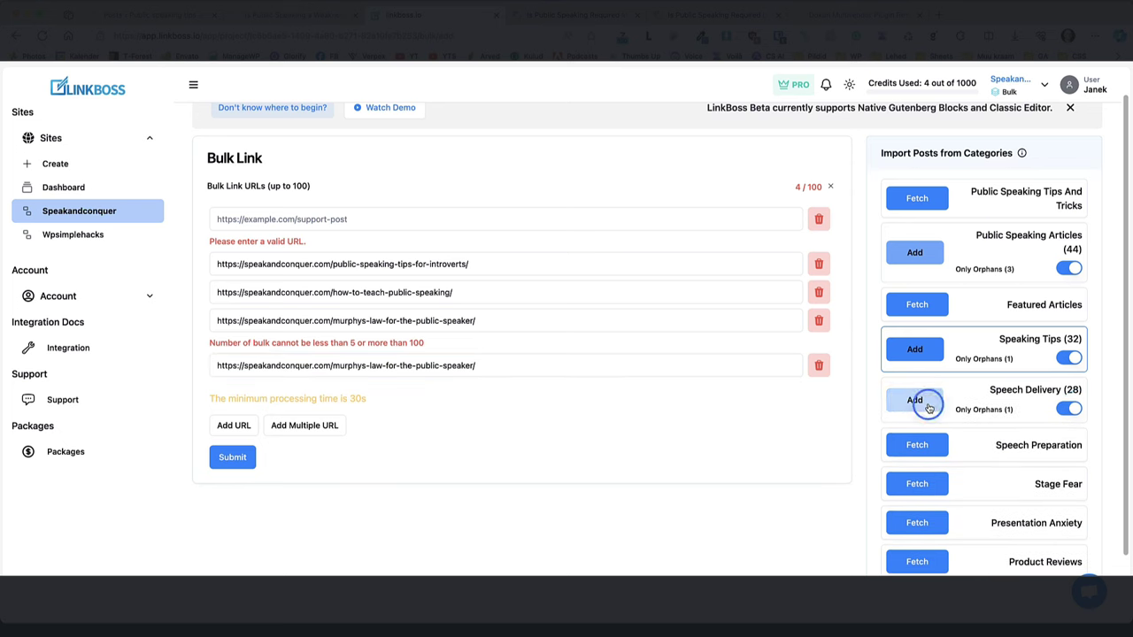
click(926, 399)
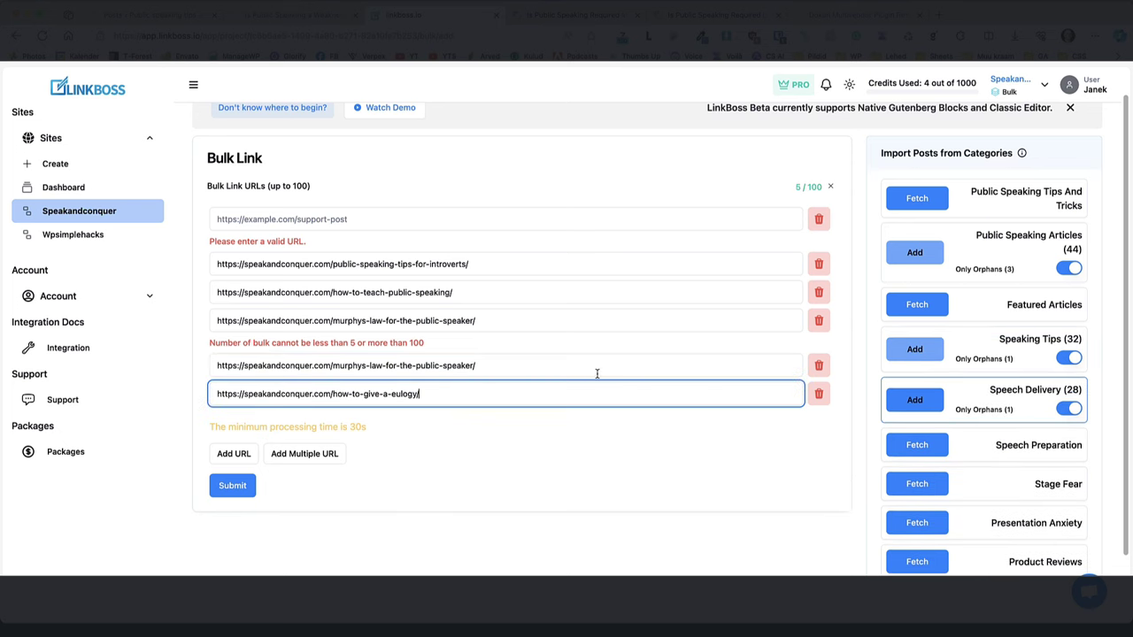
click(237, 454)
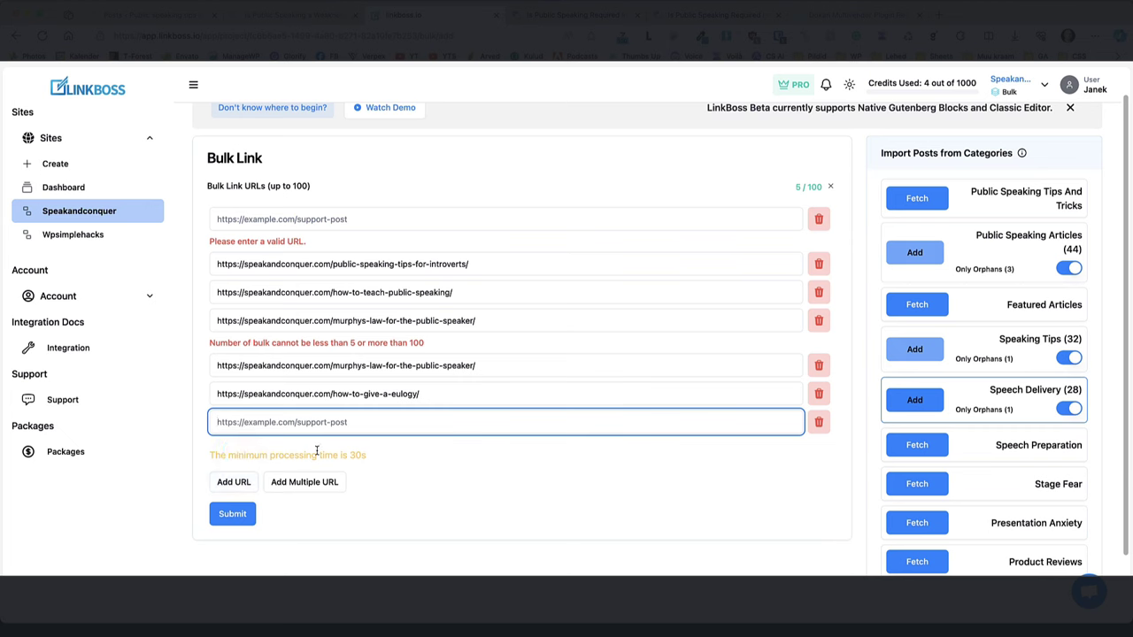
text(https://speakandconquer.com/is-public-speaking-required-in-college/)
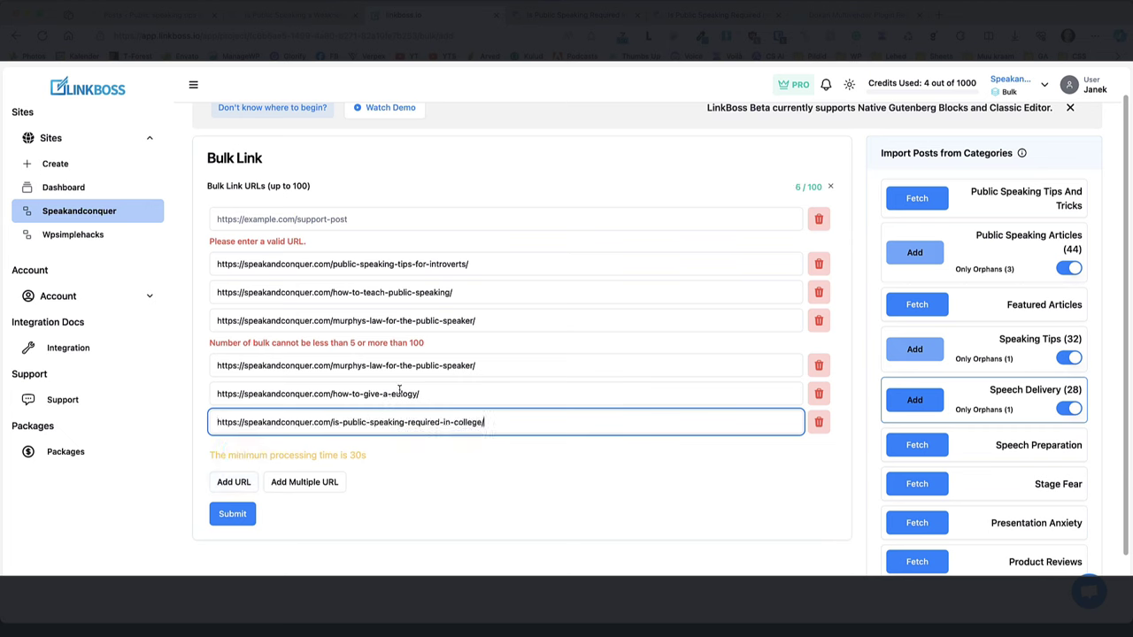
click(231, 515)
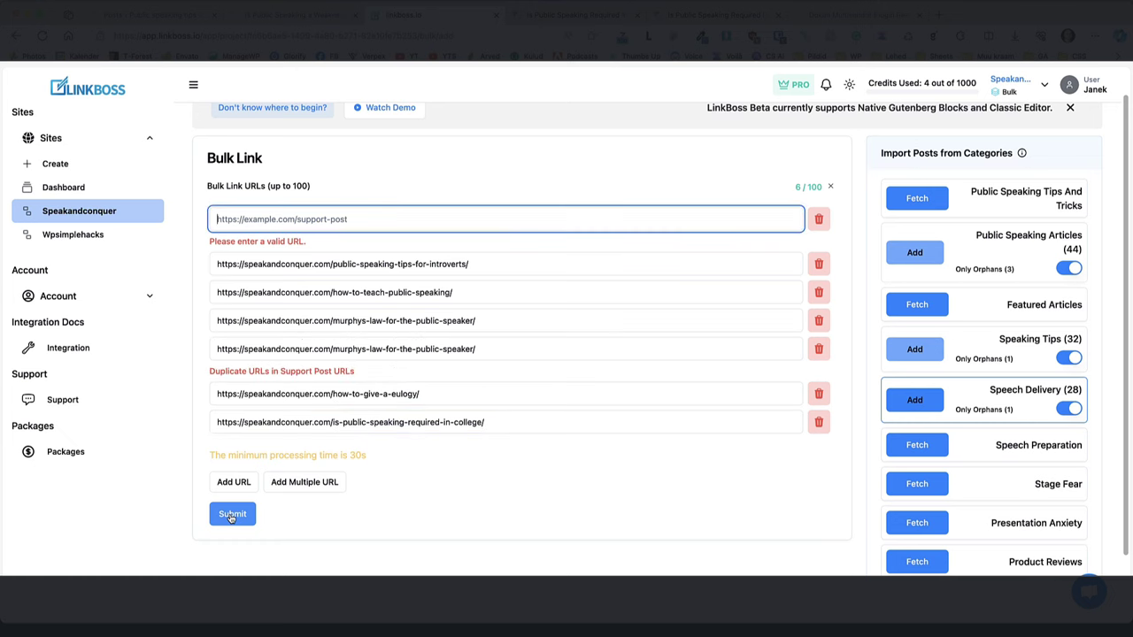
Remove the empty row, the is-public-speaking-required-in-college URL and the duplicate murphys-law-for-the-public-speaker URL from the bulk list.
click(819, 422)
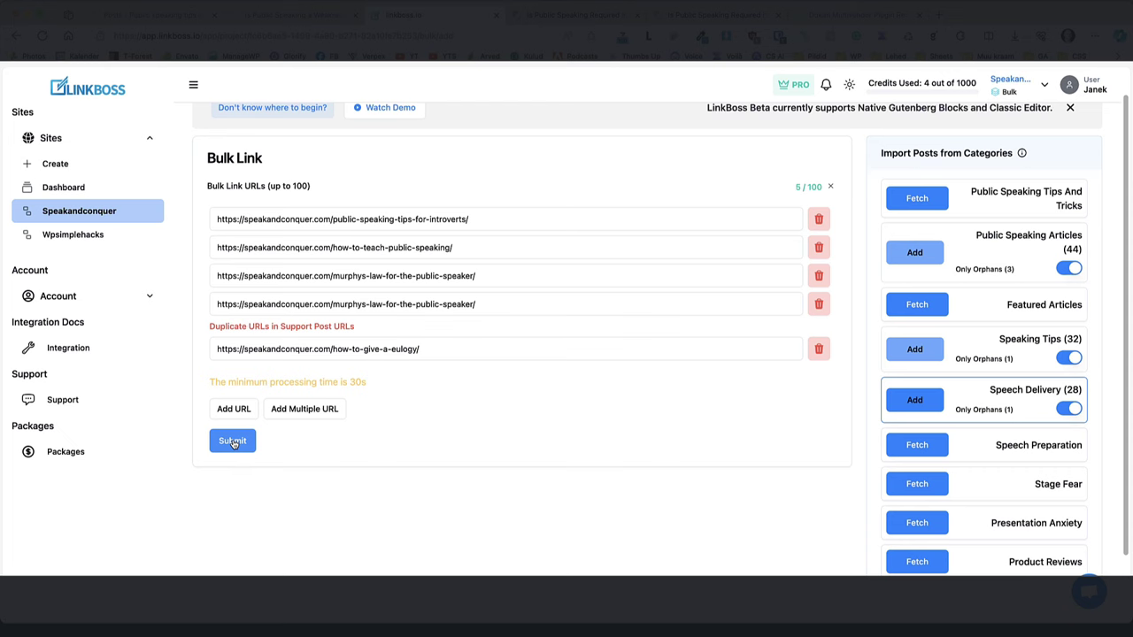
click(233, 442)
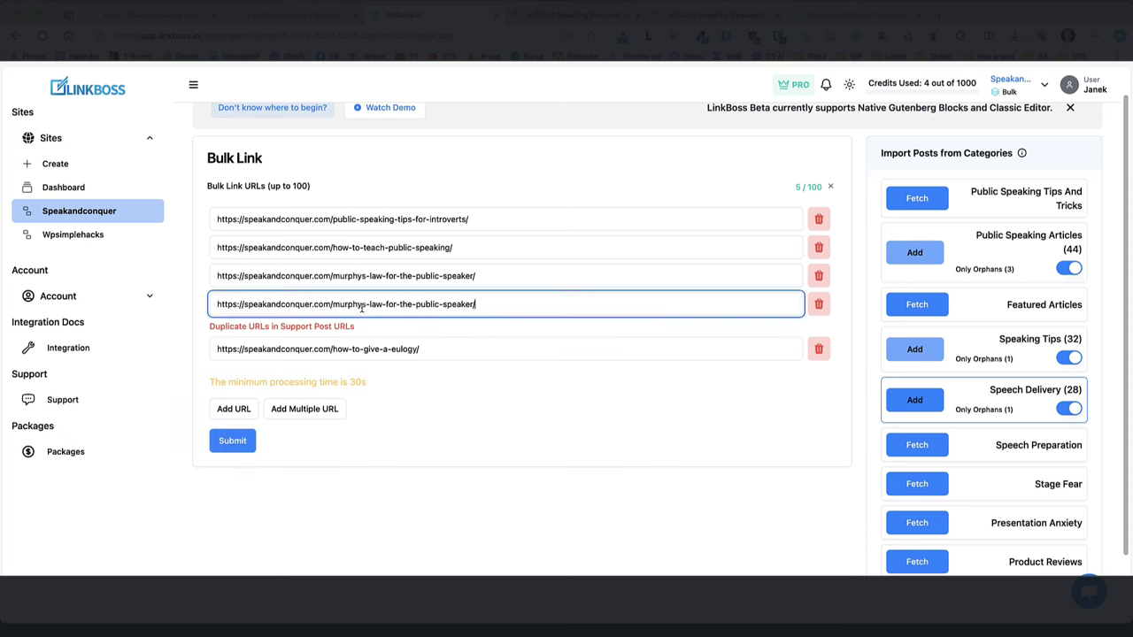
click(818, 303)
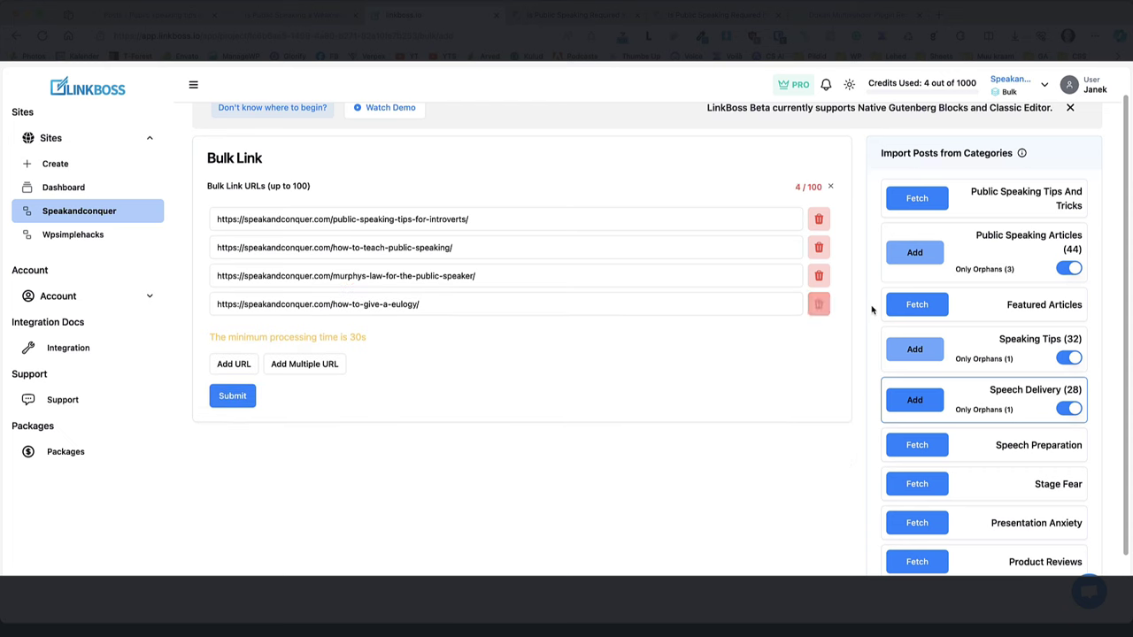
Fetch the Speech Preparation and Stage Fear categories, add Stage Fear's orphan post to the bulk list, and submit the list.
click(917, 445)
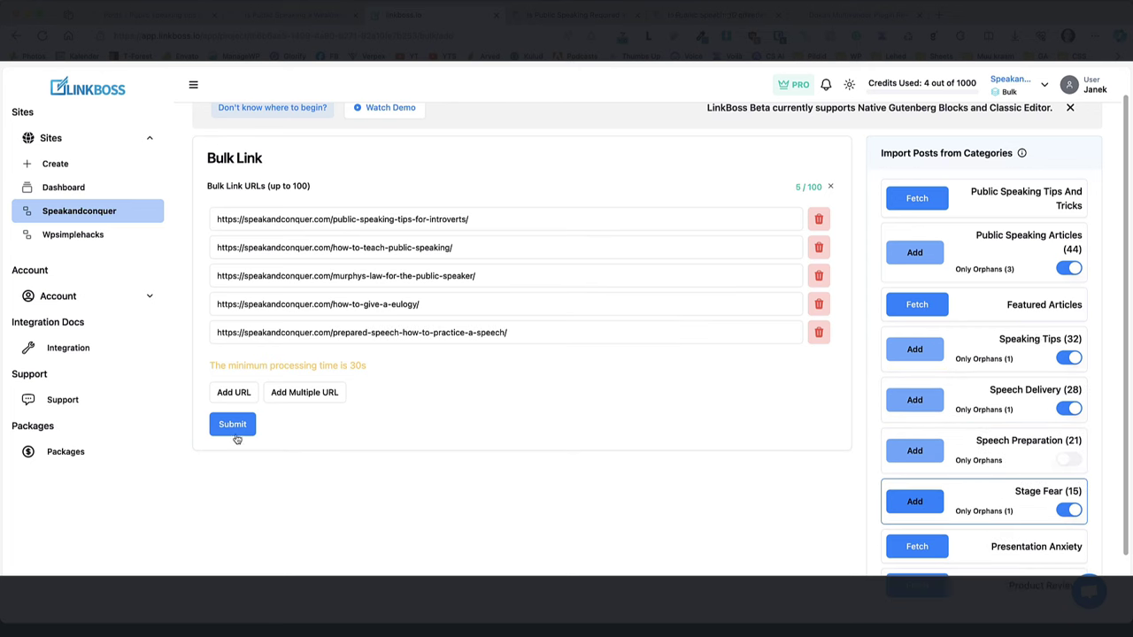
click(232, 425)
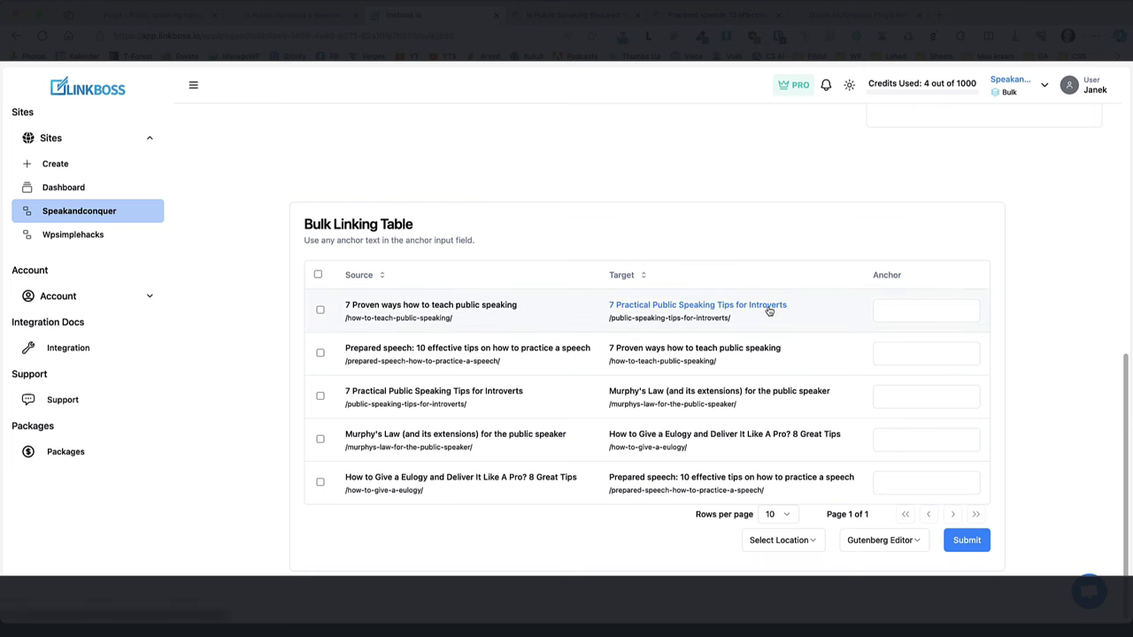
Enter "read this article." as the first row's anchor and set the link location to Before Last H2 Section.
click(898, 309)
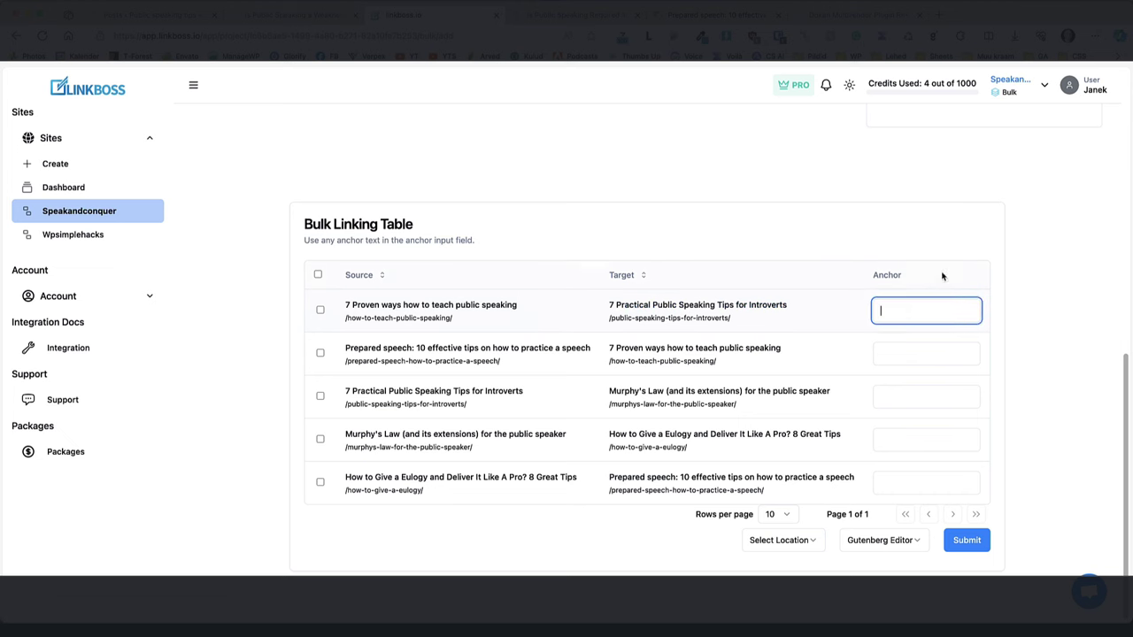
text(read this article.)
click(782, 542)
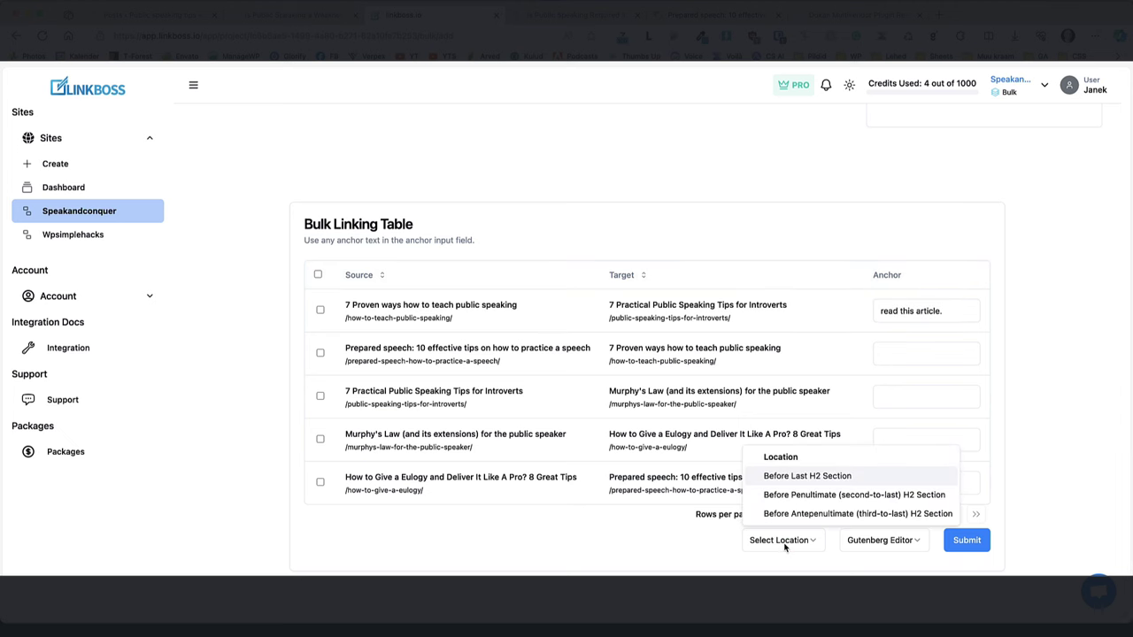
click(815, 479)
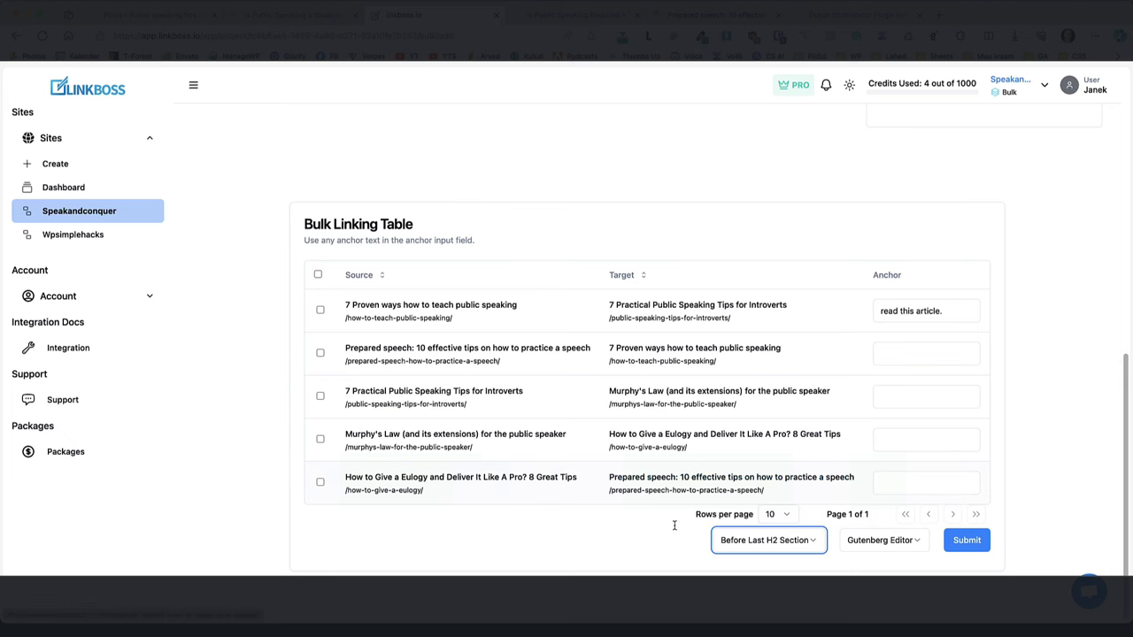
Keep the Gutenberg Editor option, select all source and target pairs in the Bulk Linking Table, and submit them.
click(883, 542)
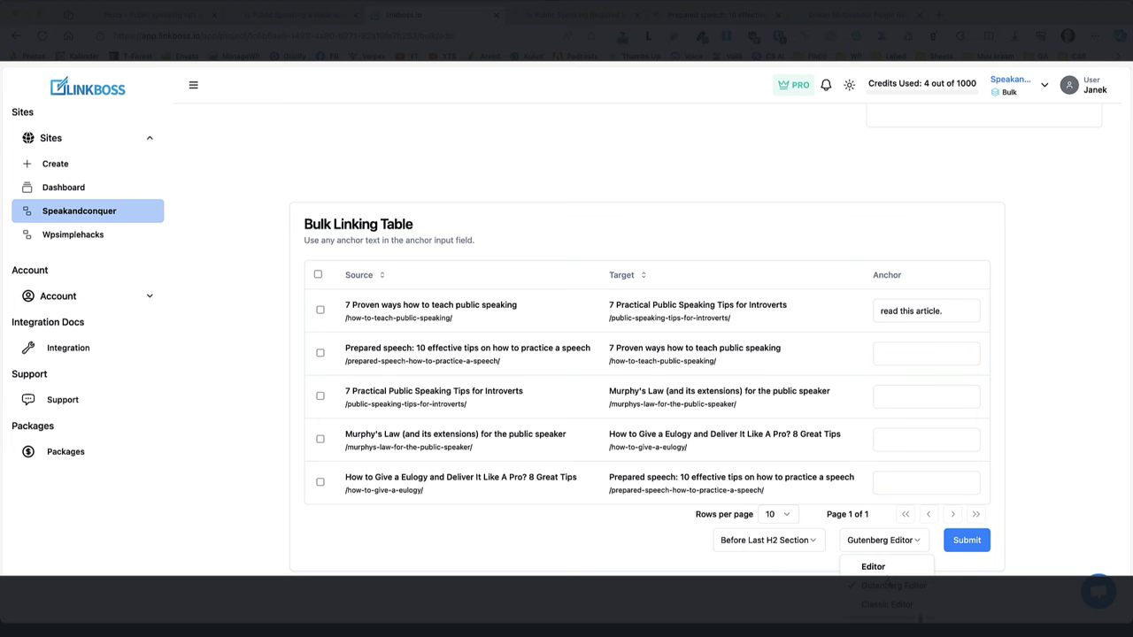
click(970, 542)
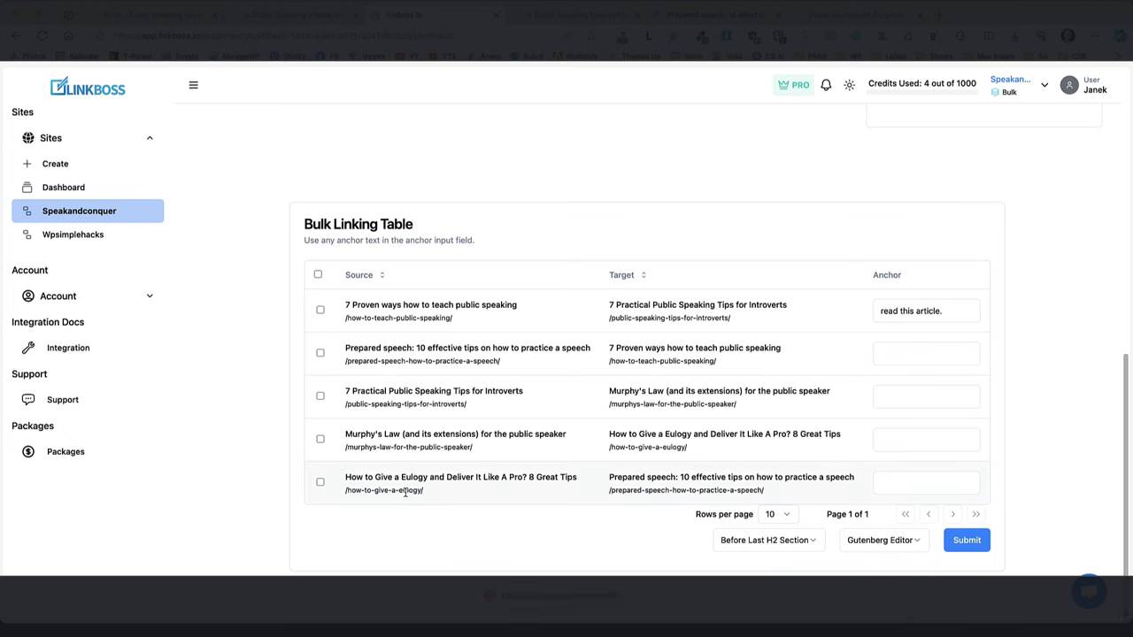
click(318, 274)
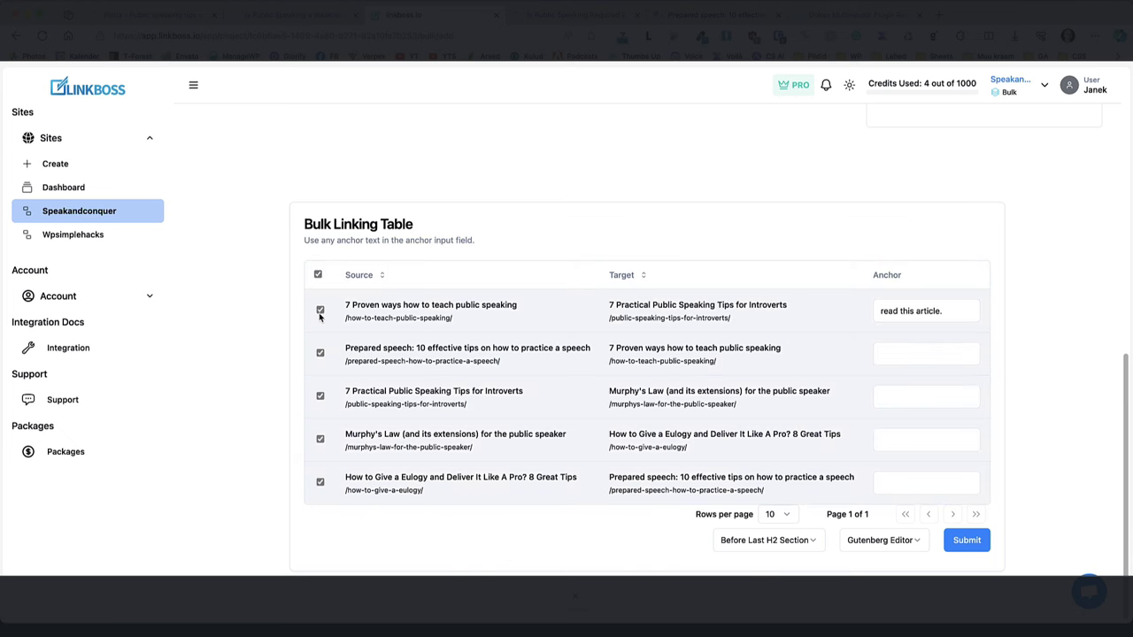
click(971, 543)
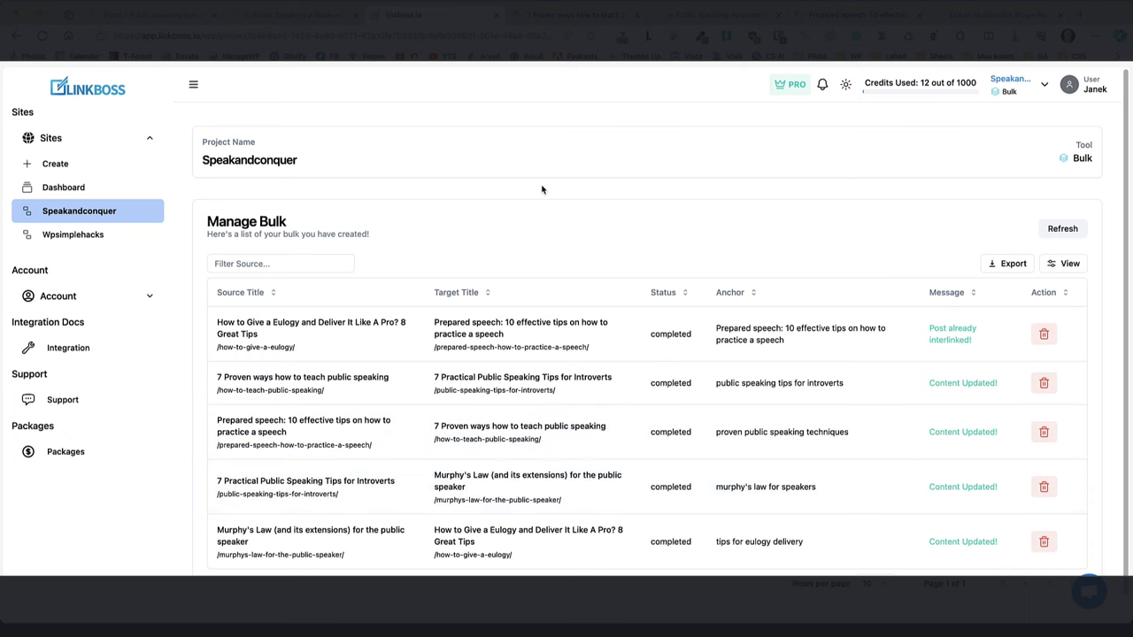
Return to the Speakandconquer link-building tools and create a new silo.
click(98, 210)
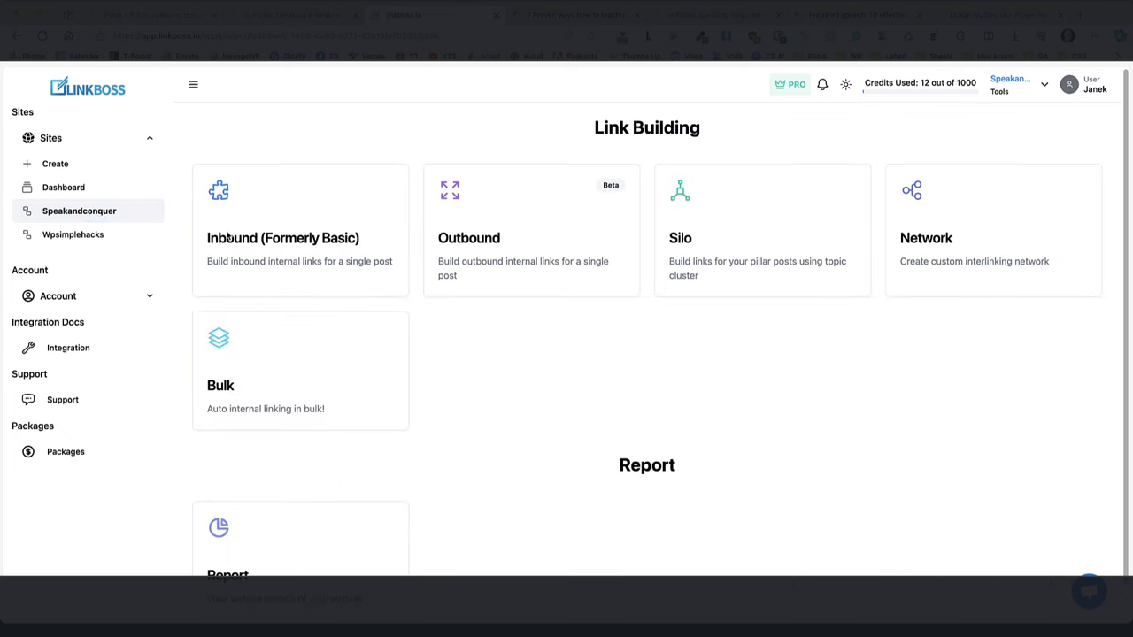
click(759, 239)
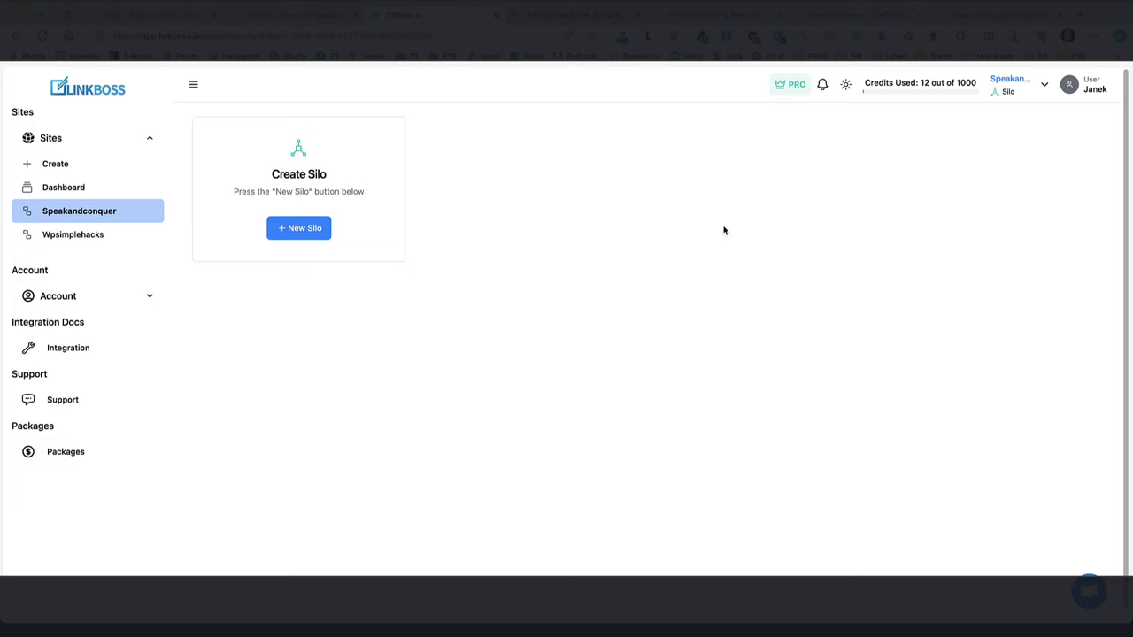
click(292, 227)
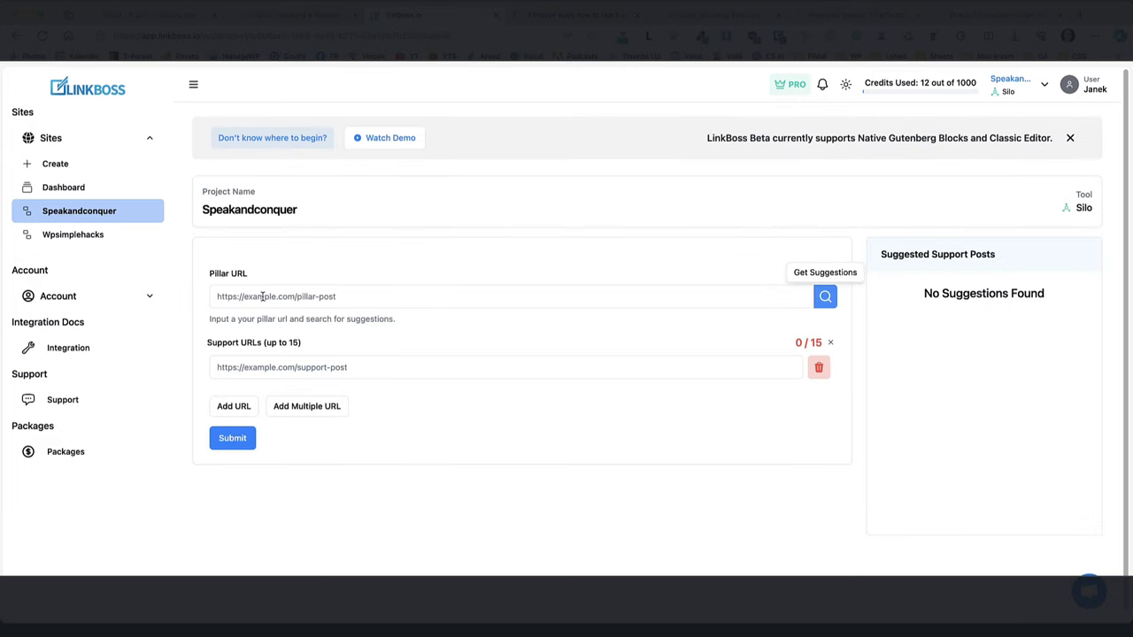
key(ctrl+Tab)
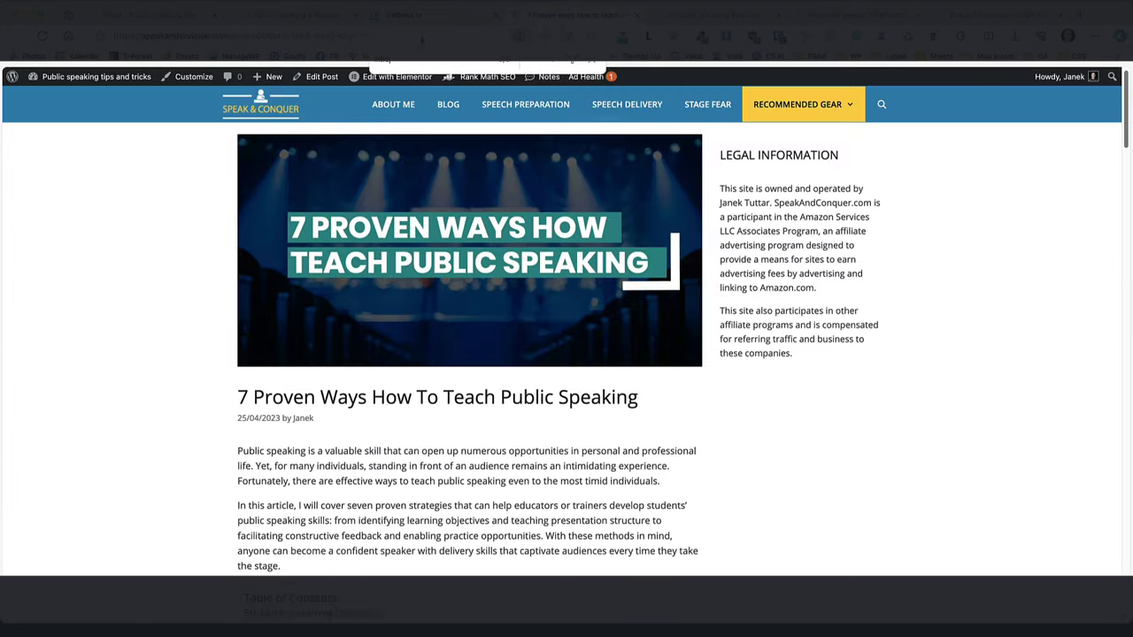
key(ctrl+shift+Tab)
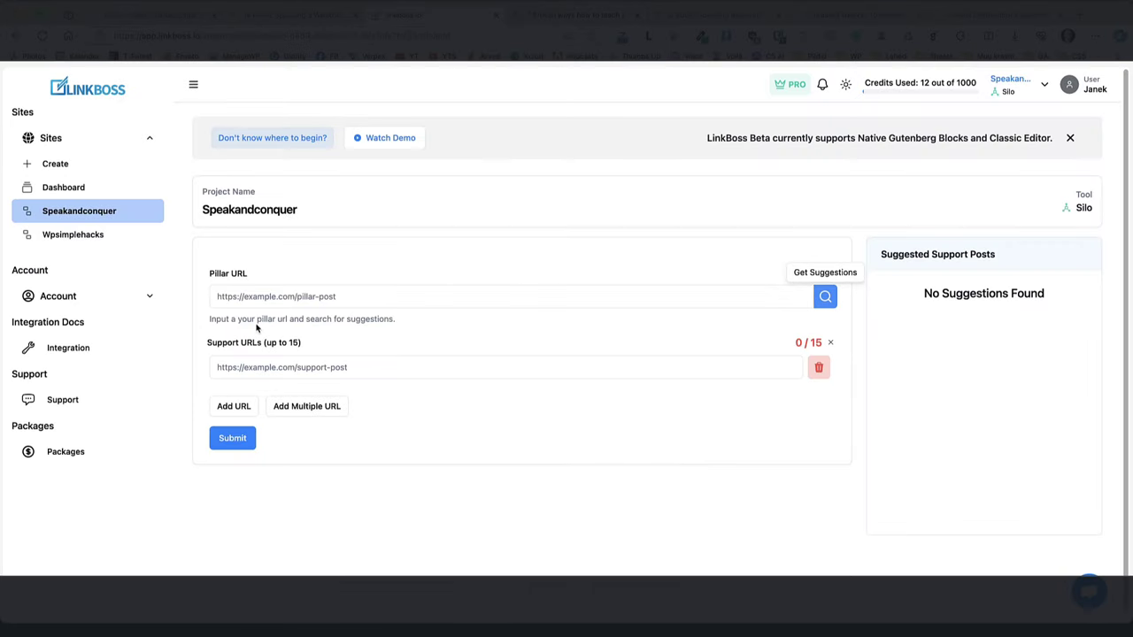
click(278, 297)
text(https://speakandconquer.com/how-to-teach-public-speaking/)
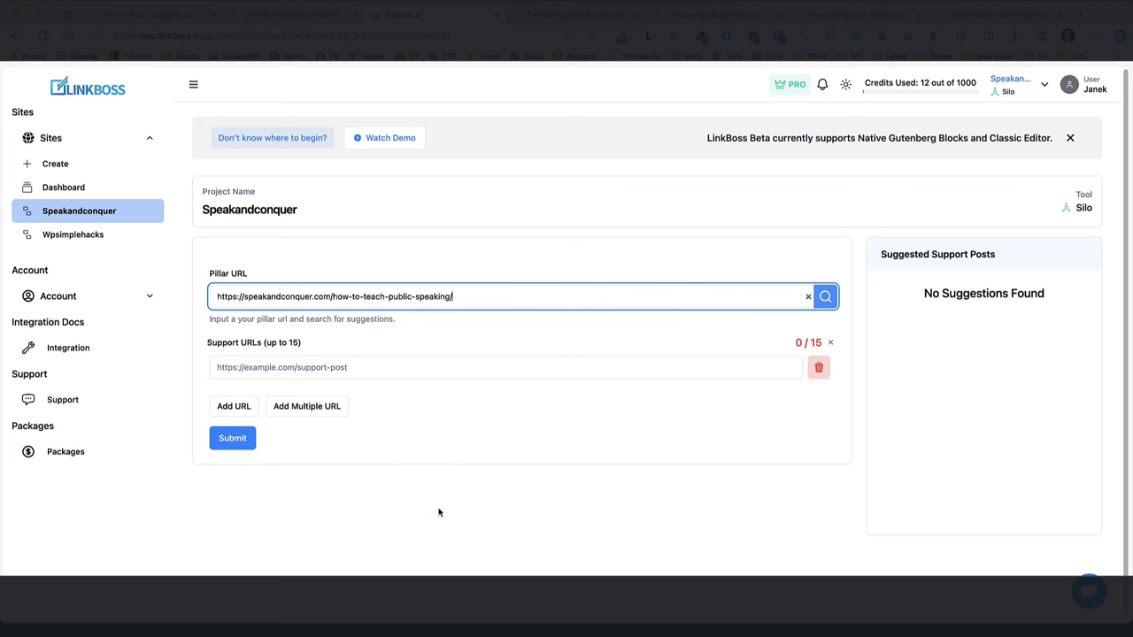
Add the speakandconquer.com support URLs is-public-speaking-required-in-college, prepared-speech-how-to-practice-a-speech and how-to-make-a-speech, and submit the silo.
click(247, 363)
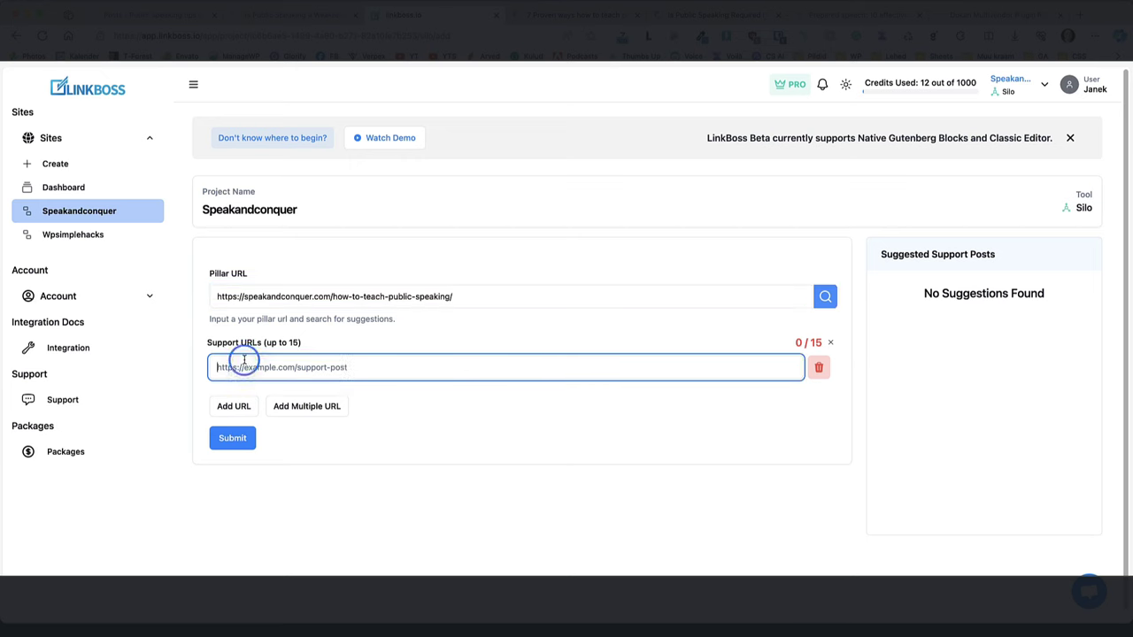
text(https://speakandconquer.com/is-public-speaking-required-in-college/)
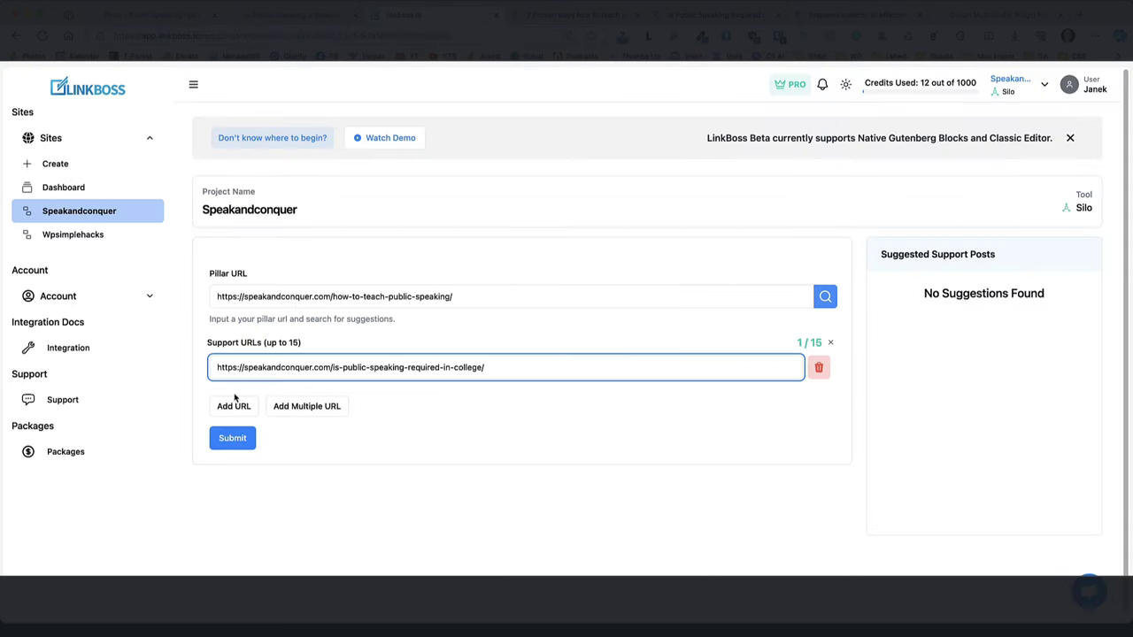
click(234, 405)
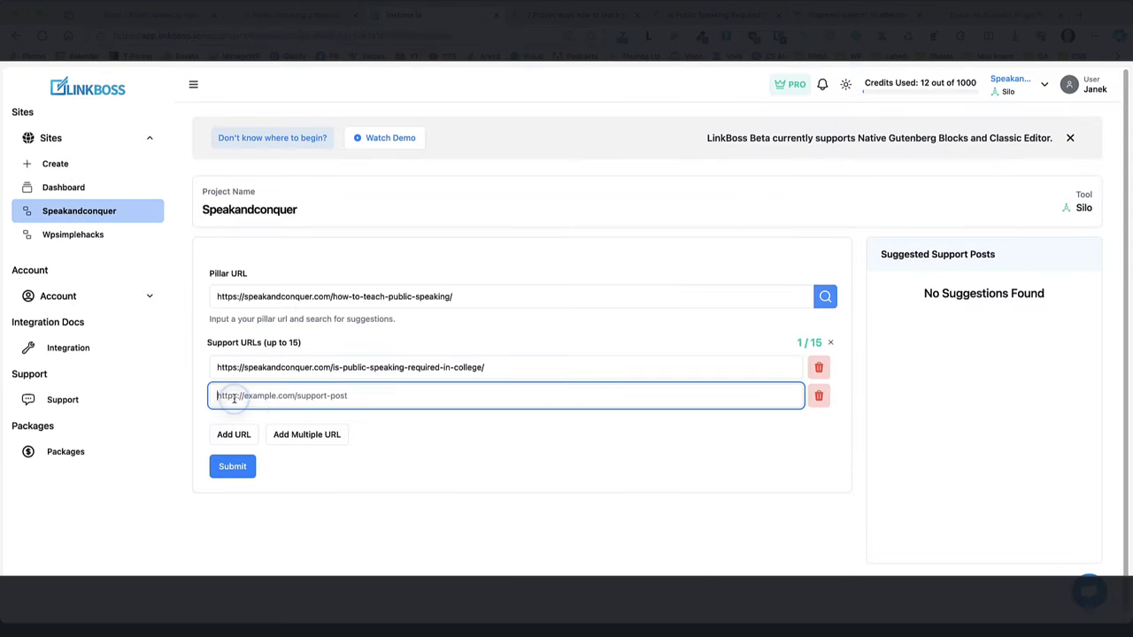
text(https://speakandconquer.com/prepared-speech-how-to-practice-a-speech/)
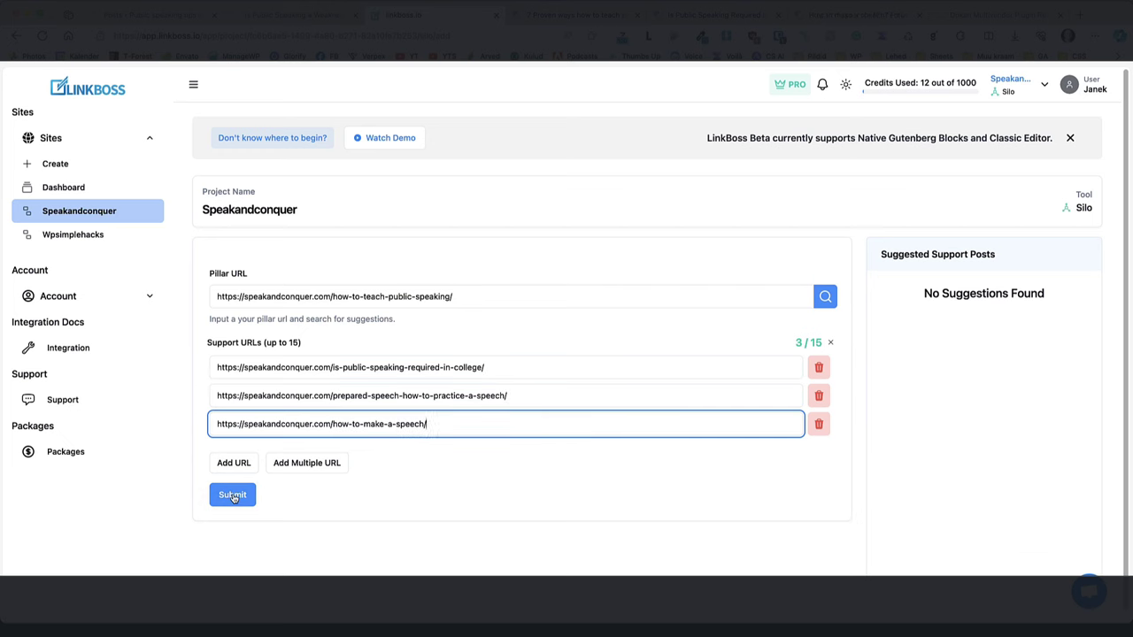
click(233, 494)
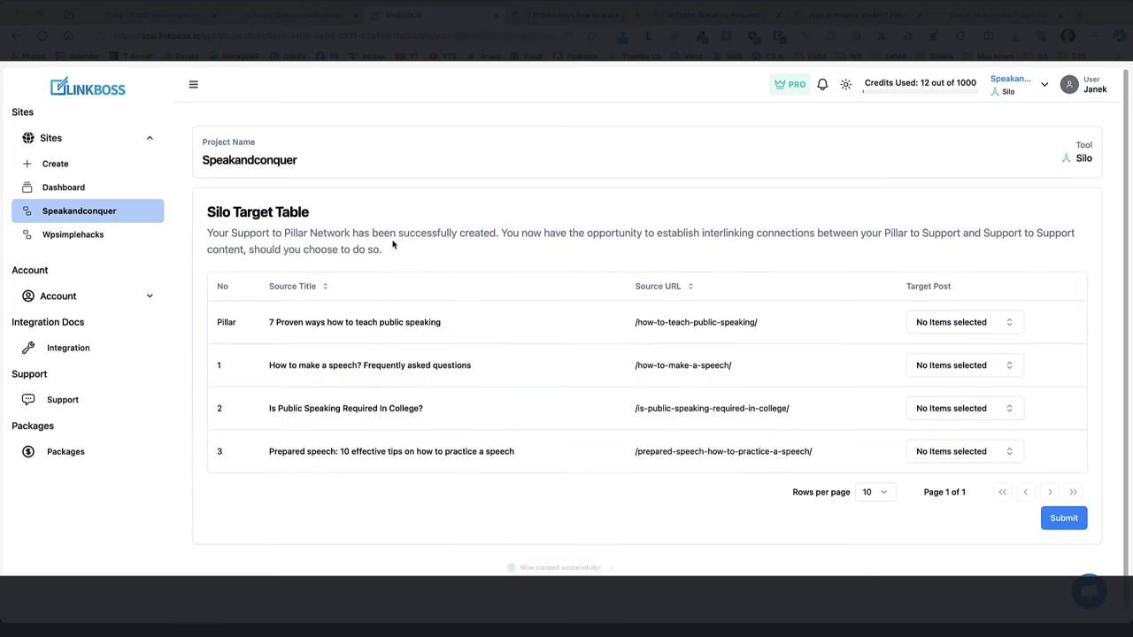
In the Silo Target Table, set the pillar post's targets to the Prepared speech and How to make a speech support posts.
click(958, 329)
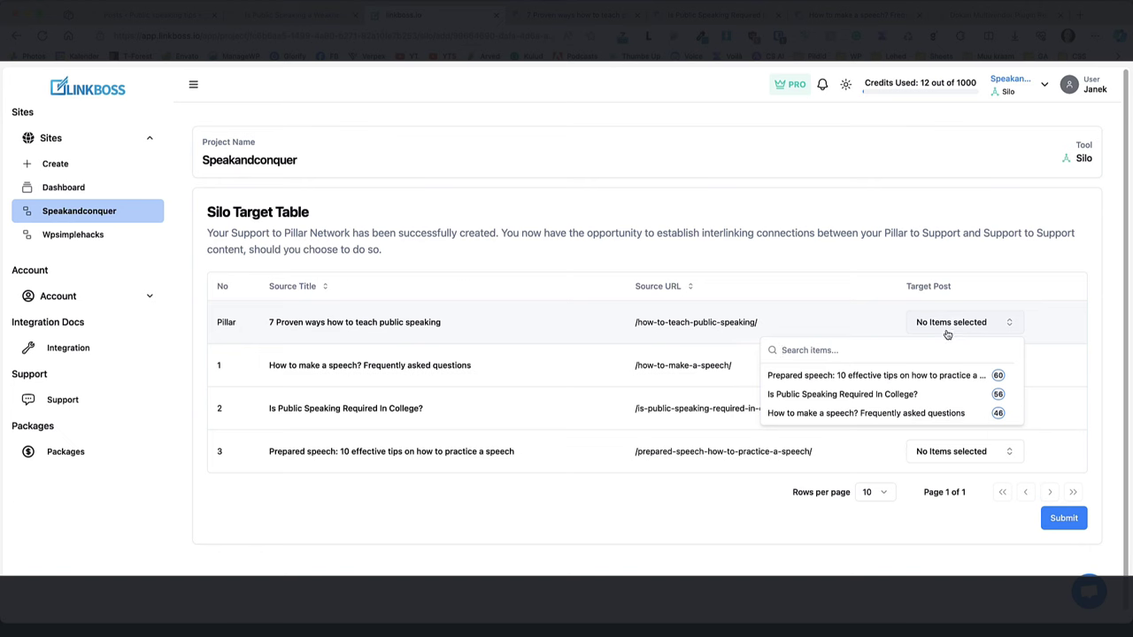
click(890, 375)
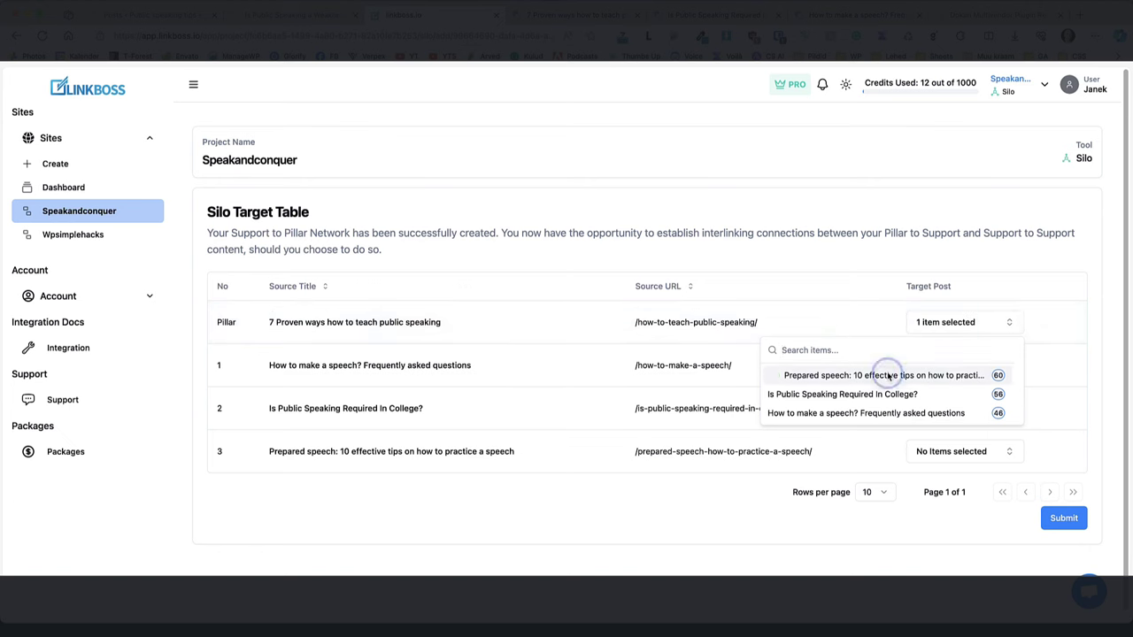
click(824, 413)
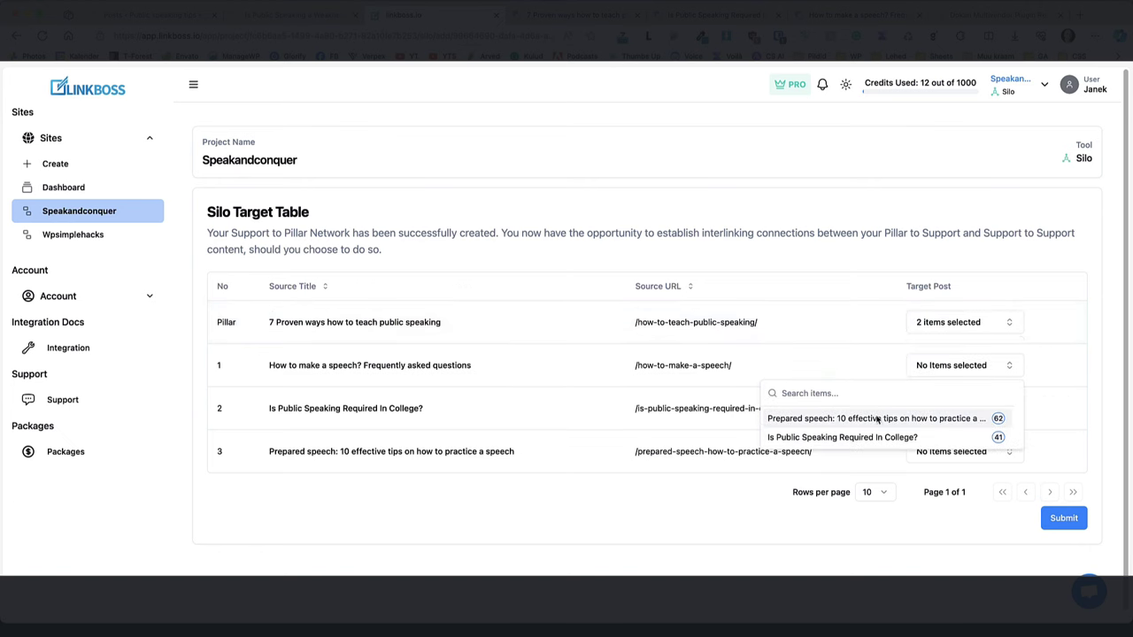
Target Prepared speech from How to make a speech, target both other support posts from each of the remaining two, and submit the silo targets.
click(871, 419)
click(877, 435)
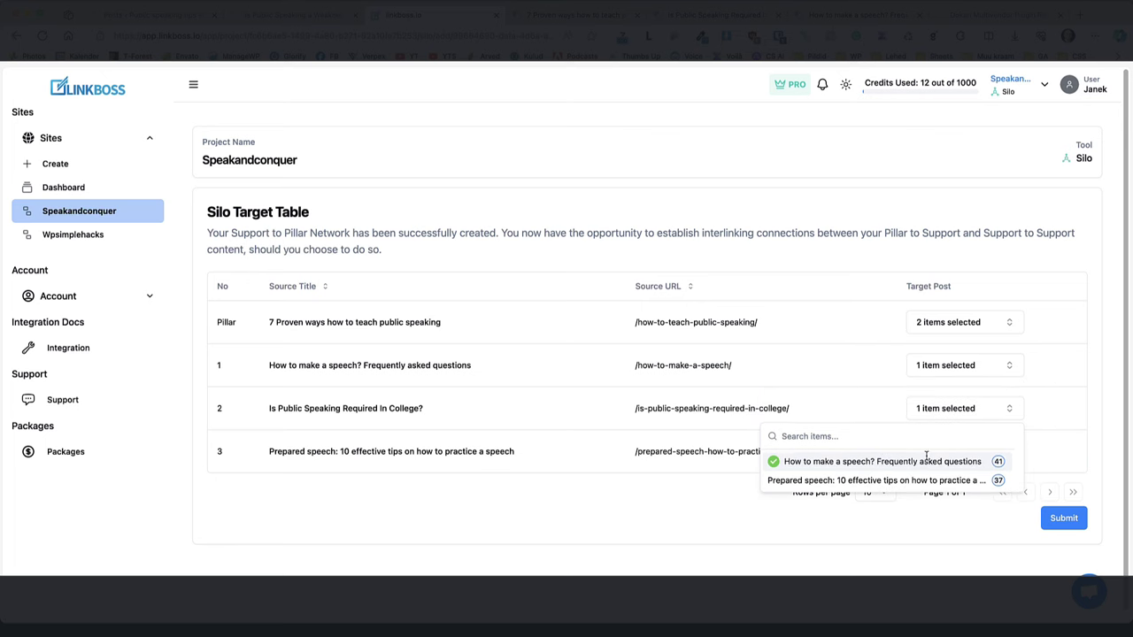
click(888, 479)
click(777, 504)
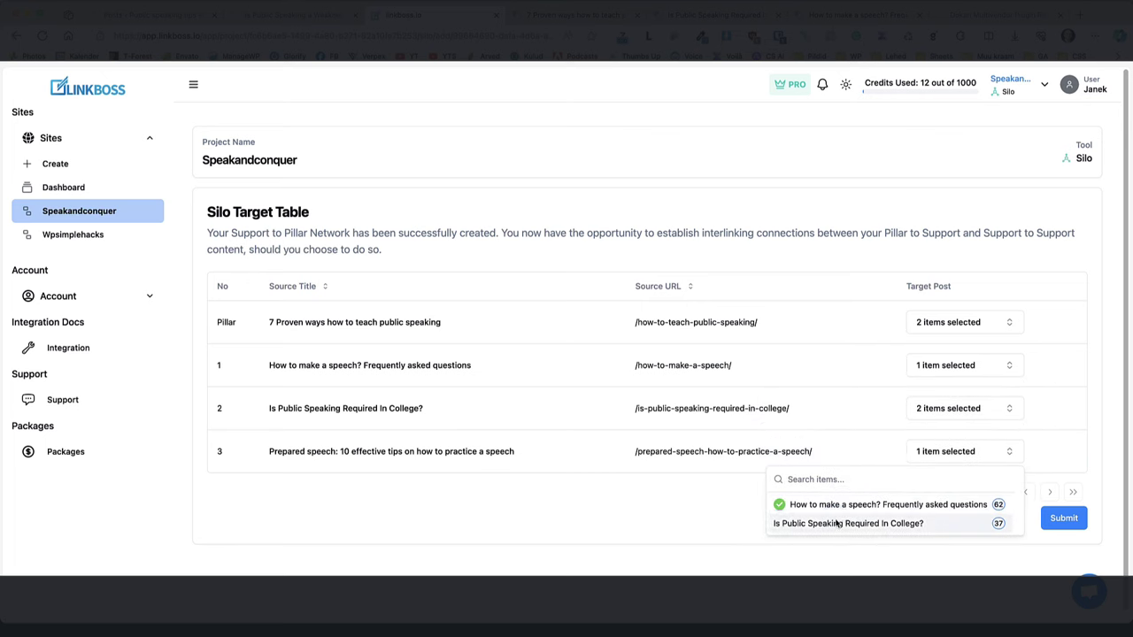
click(822, 523)
click(619, 542)
click(1064, 520)
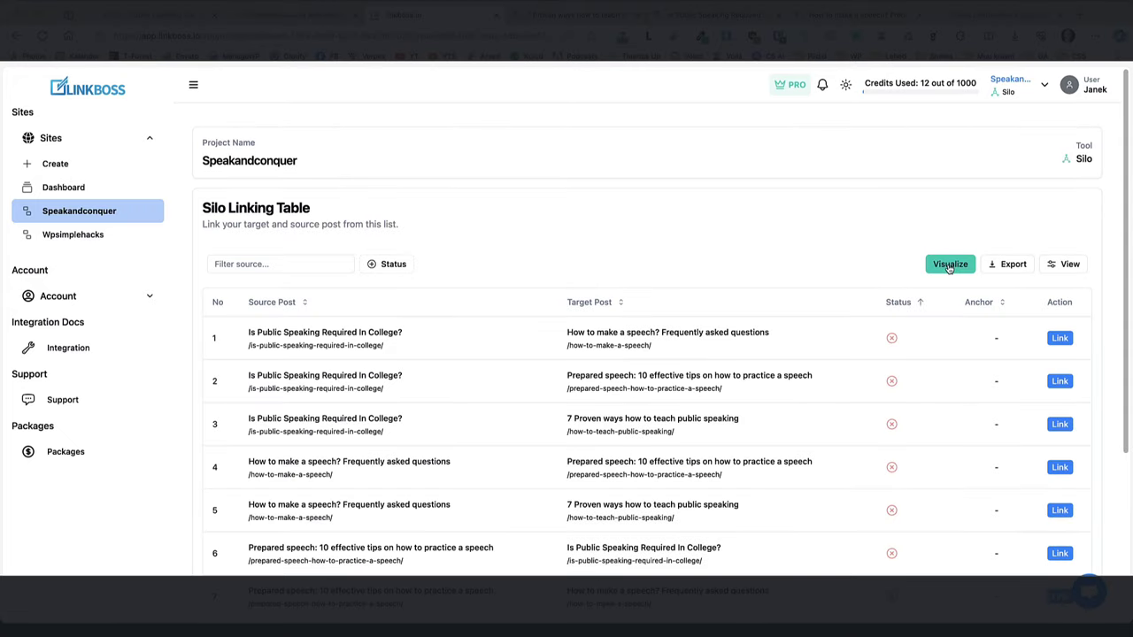
Visualize the silo's links, spread the post nodes apart around the pillar to examine the connections, and close the graph.
click(950, 265)
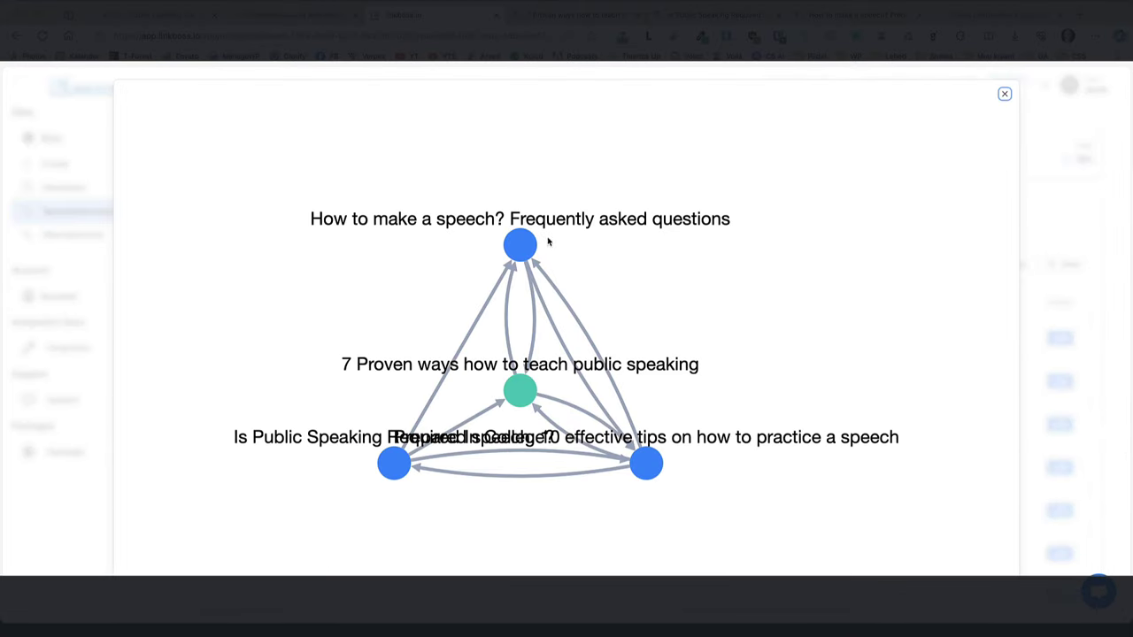
drag(541, 239, 534, 127)
drag(646, 463, 943, 512)
drag(385, 466, 363, 488)
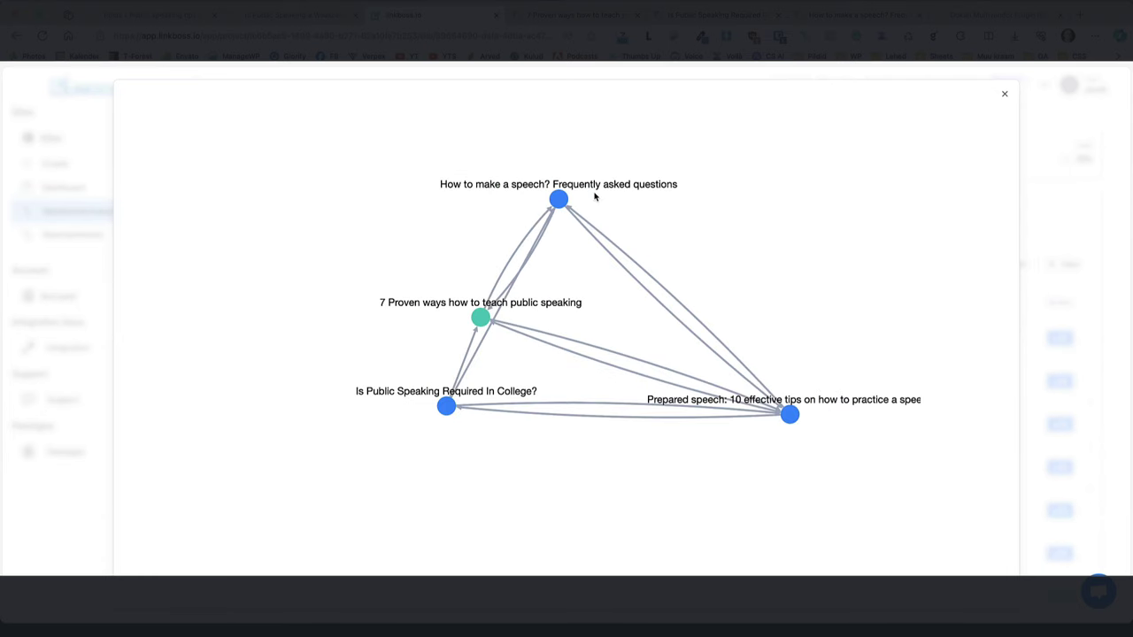
drag(480, 317, 579, 326)
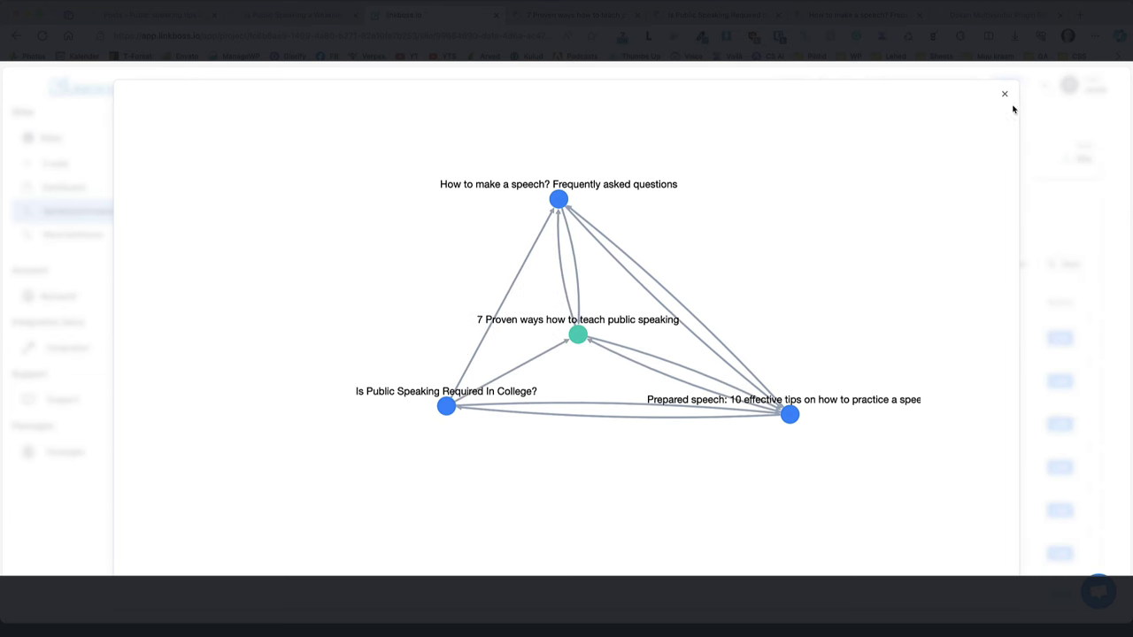
click(1004, 94)
Create a new content network for Speakandconquer and get post suggestions for the keyword "stage fright".
click(79, 211)
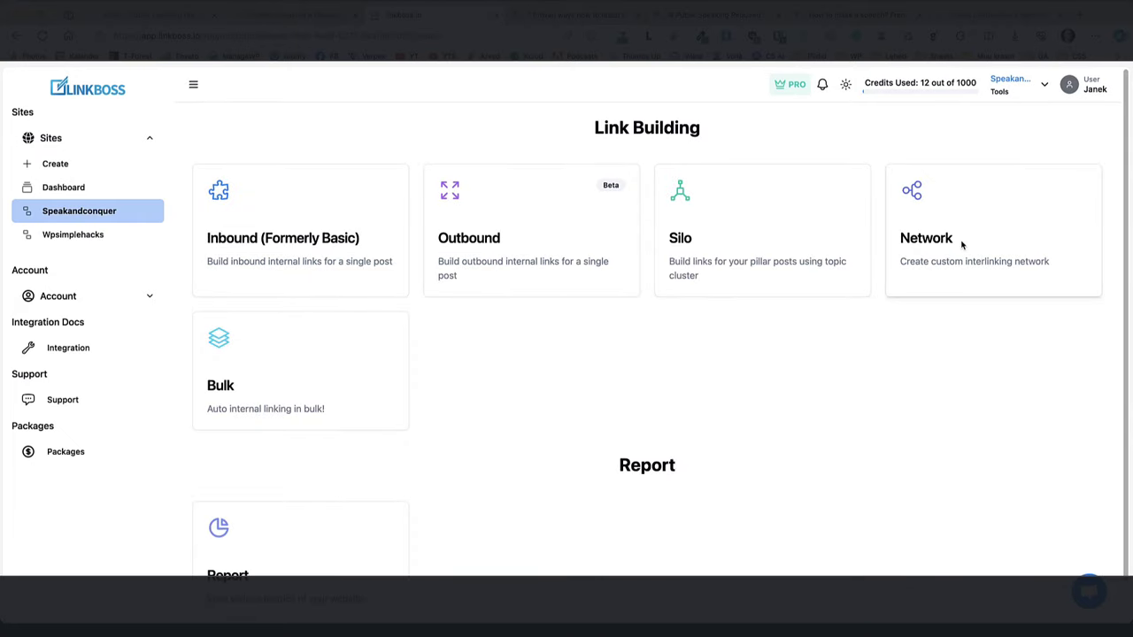
click(941, 221)
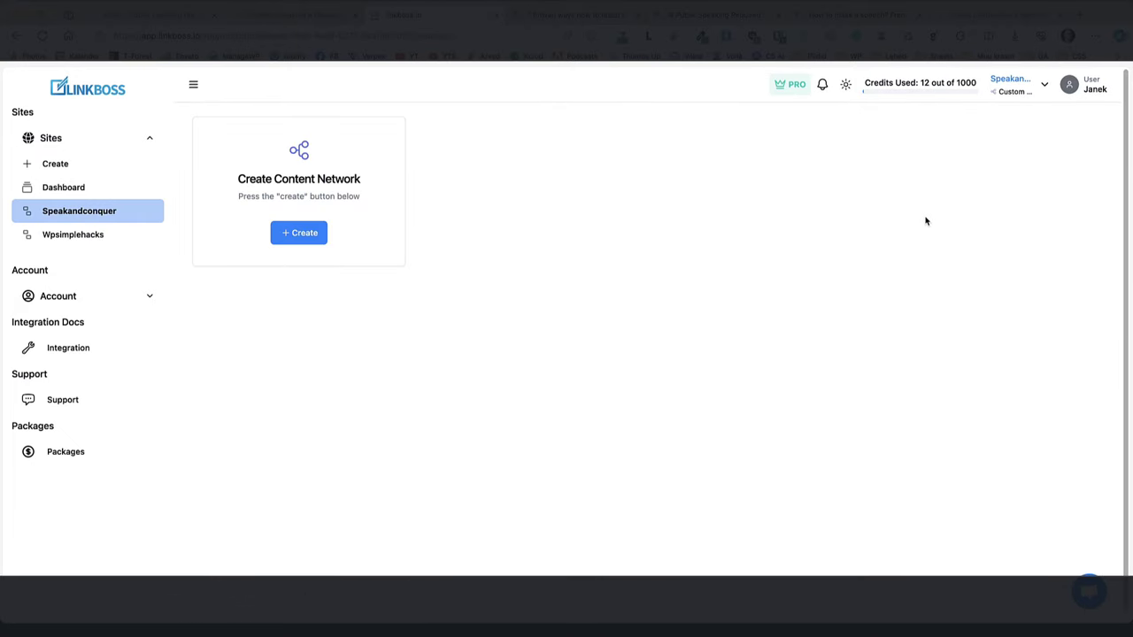
click(310, 232)
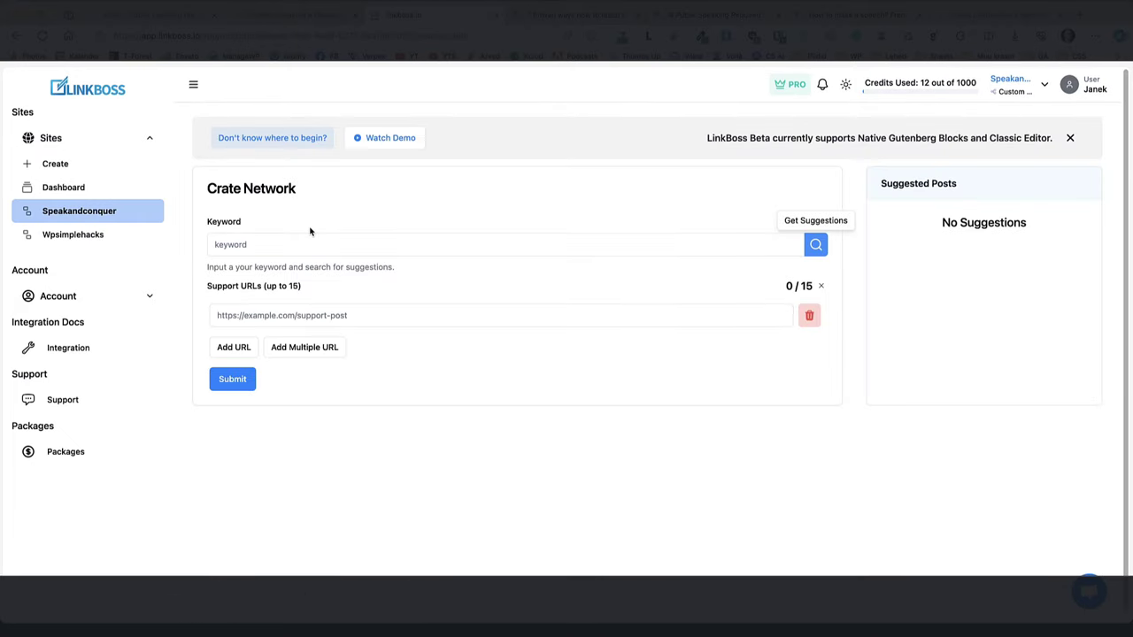
click(258, 246)
text(sta)
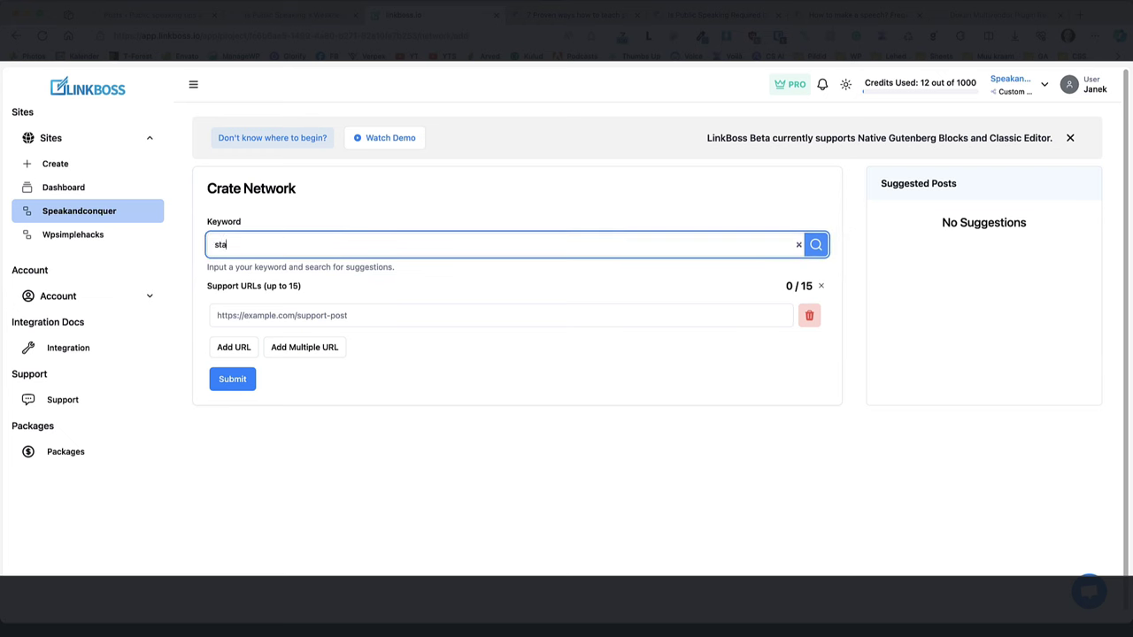
text(ge fright)
click(814, 245)
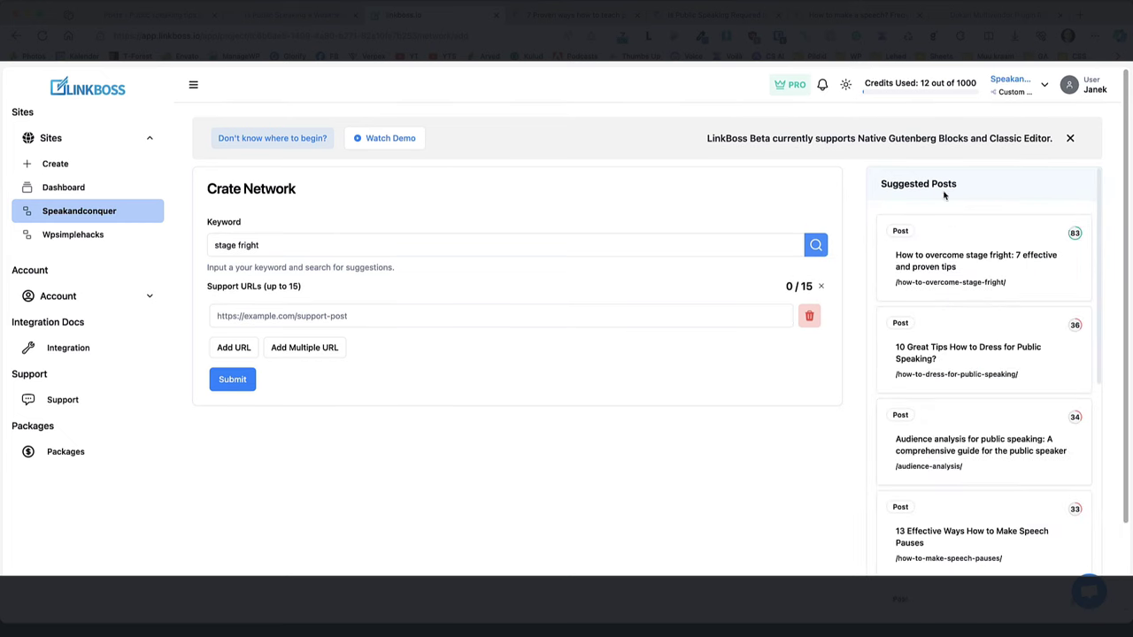
Add the suggested how-to-overcome-stage-fright, audience-analysis, how-to-make-speech-pauses, how-to-be-comfortable-in-front-of-a-video-camera and how-to-give-a-killer-speech-without-notes posts as support URLs, and submit the network.
click(968, 254)
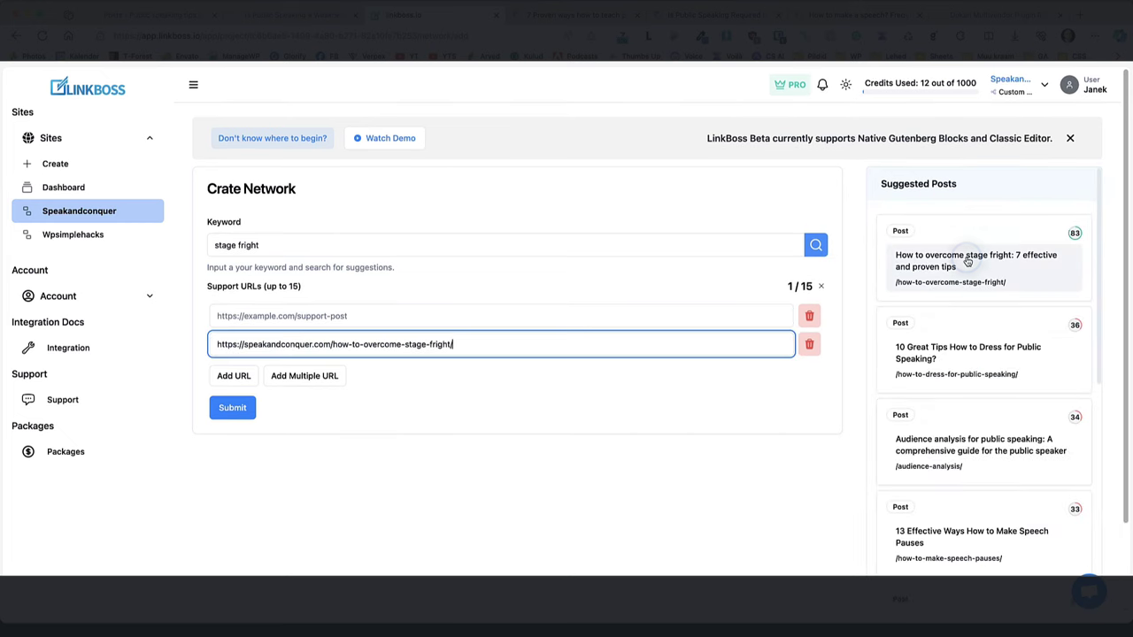
click(962, 446)
click(946, 538)
scroll(983, 443, down, 3)
click(974, 514)
click(974, 540)
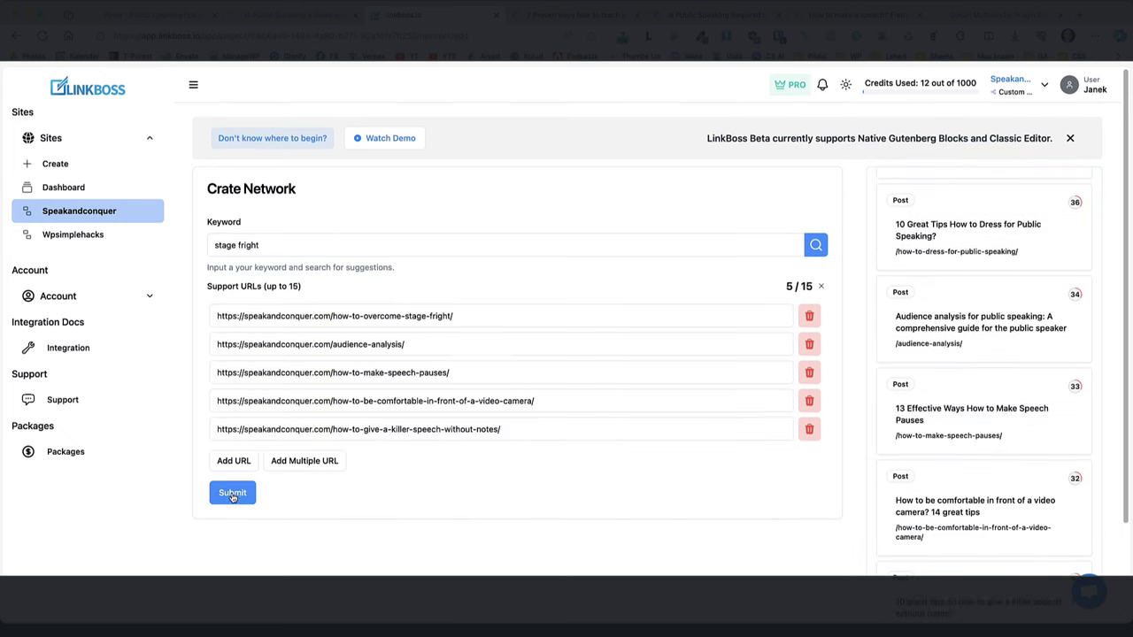
click(233, 492)
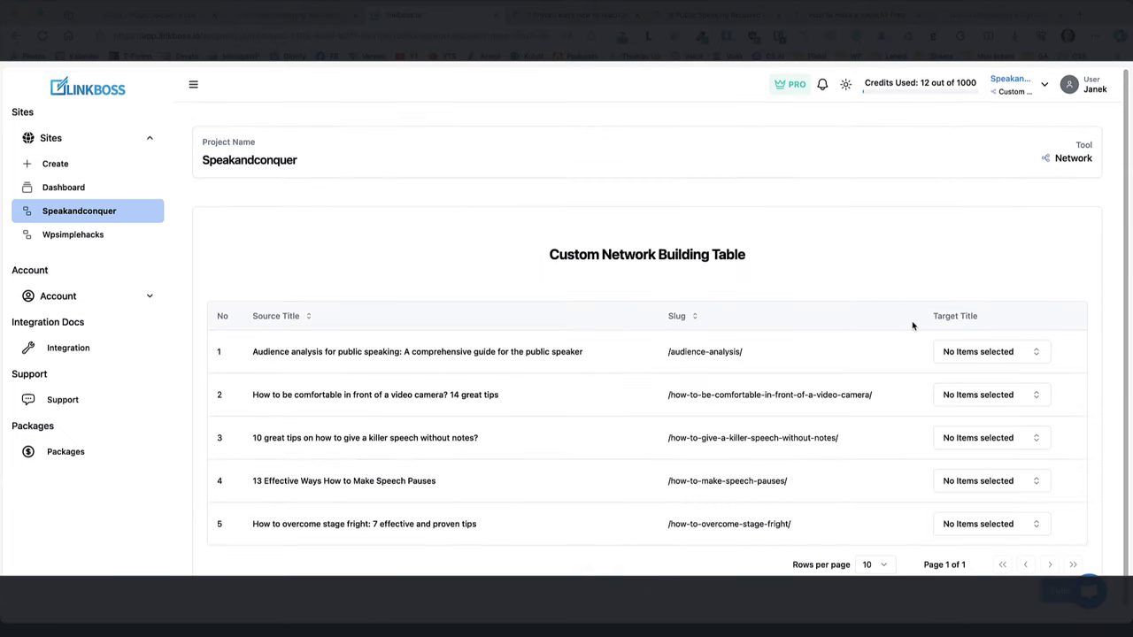
View the Outbound tool's source post form and dead-end pages, and return to the Speakandconquer link-building tools.
click(93, 215)
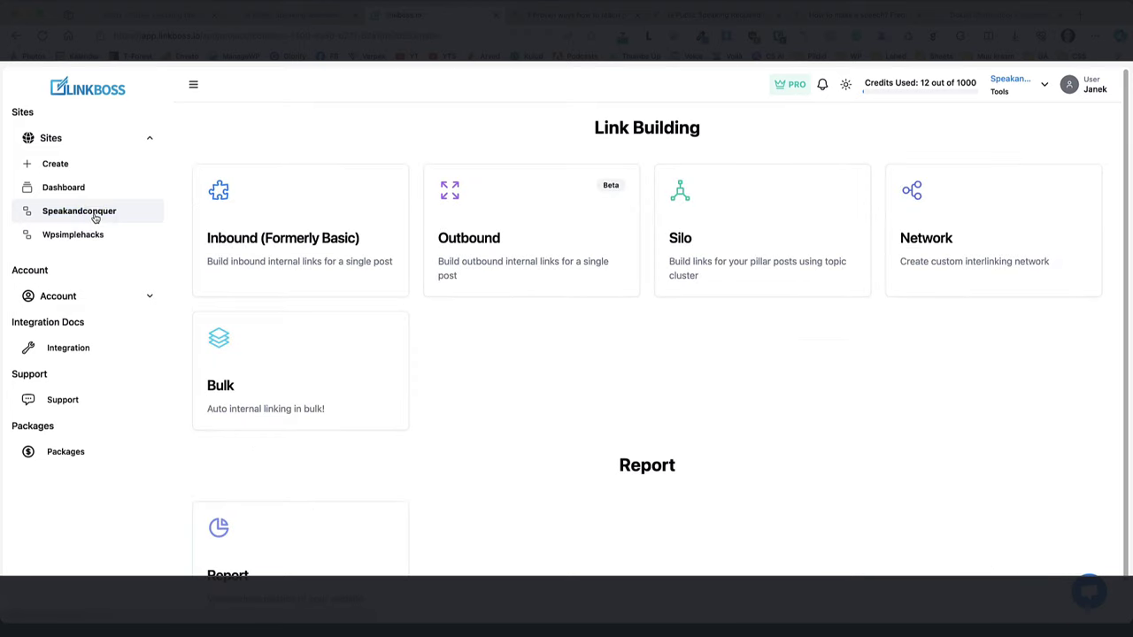
click(504, 226)
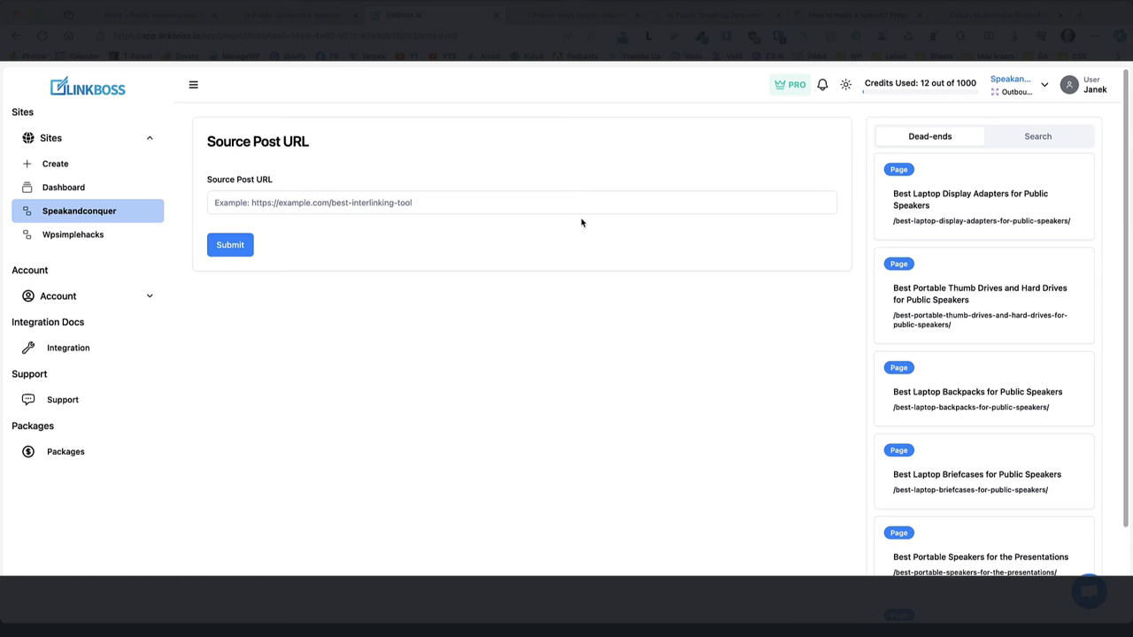
click(113, 216)
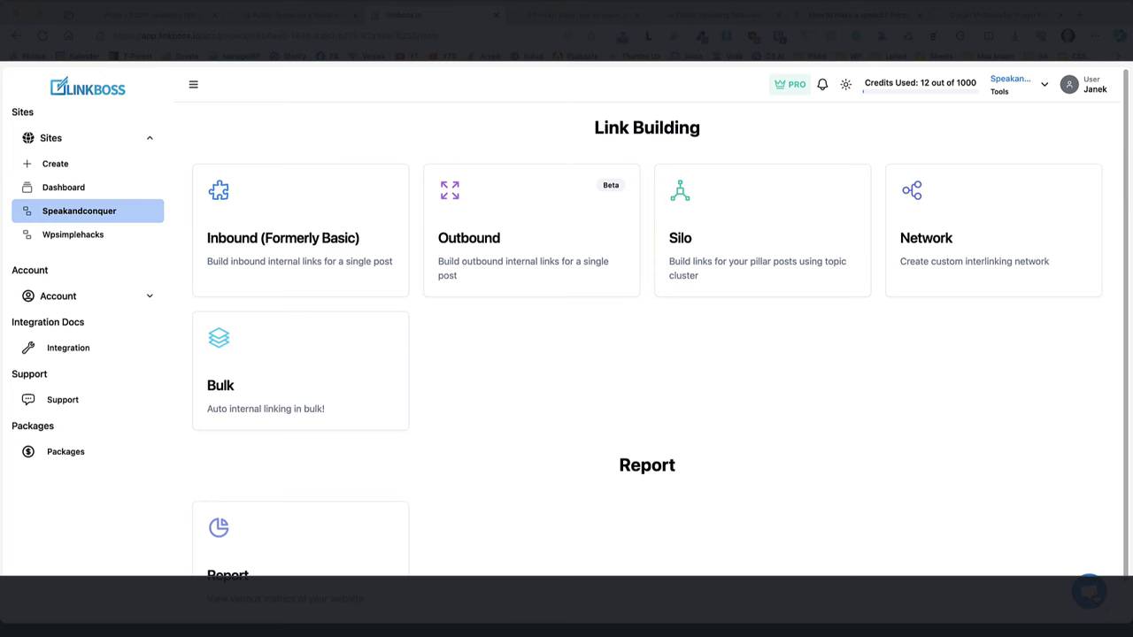
Open the support chat, read through the earlier conversation about the insufficient balance bug, and close the chat.
click(1089, 591)
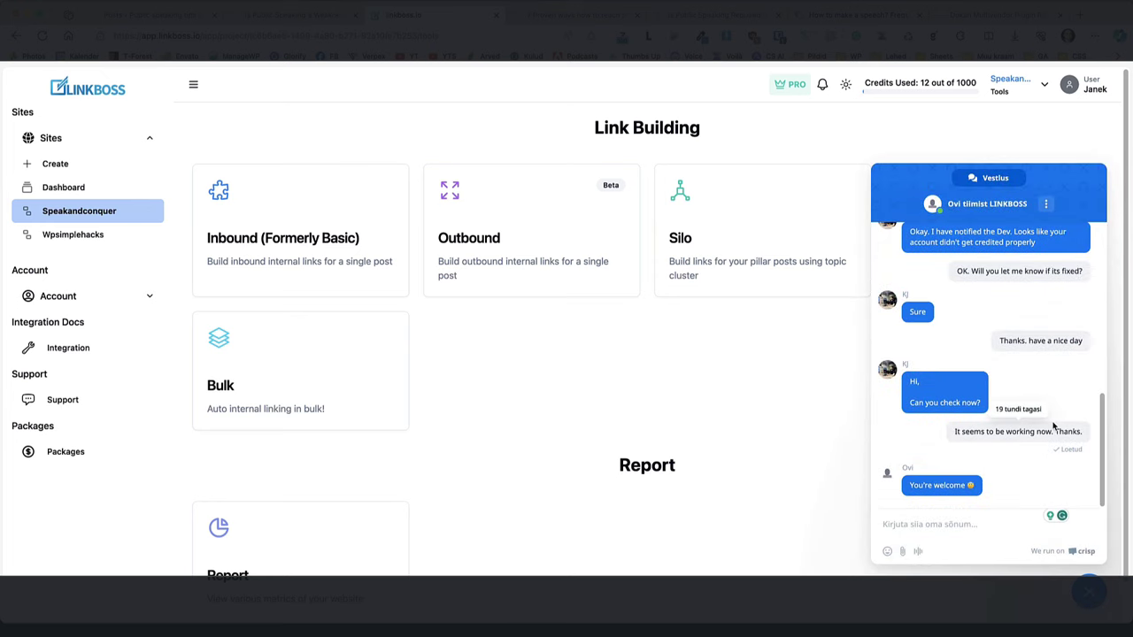
scroll(1054, 423, up, 5)
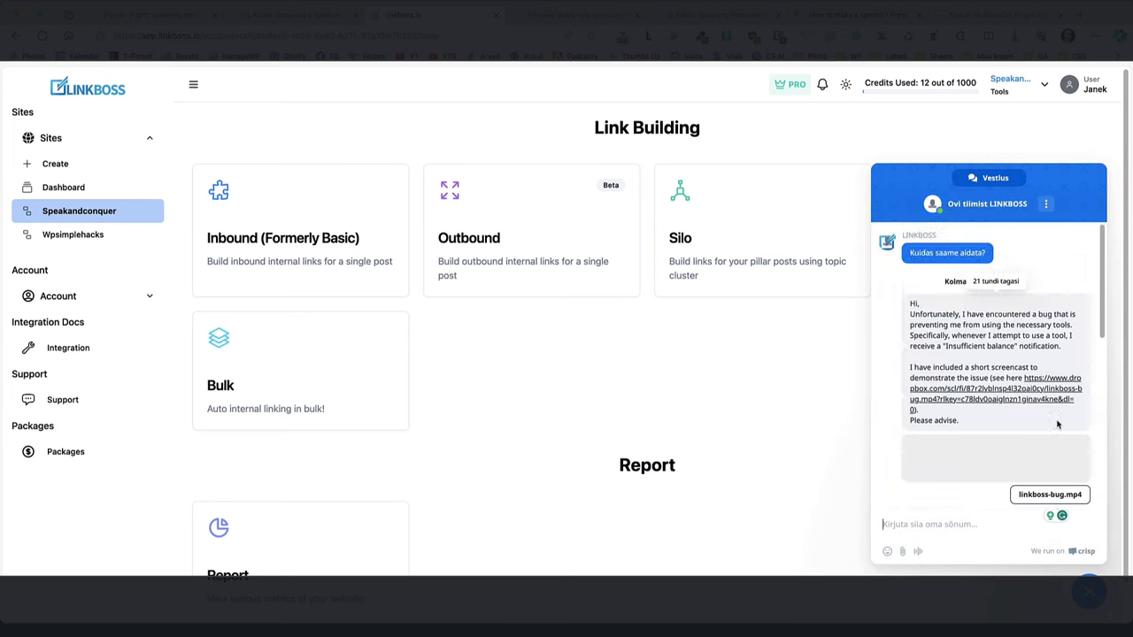
scroll(1055, 423, down, 3)
scroll(1057, 424, down, 4)
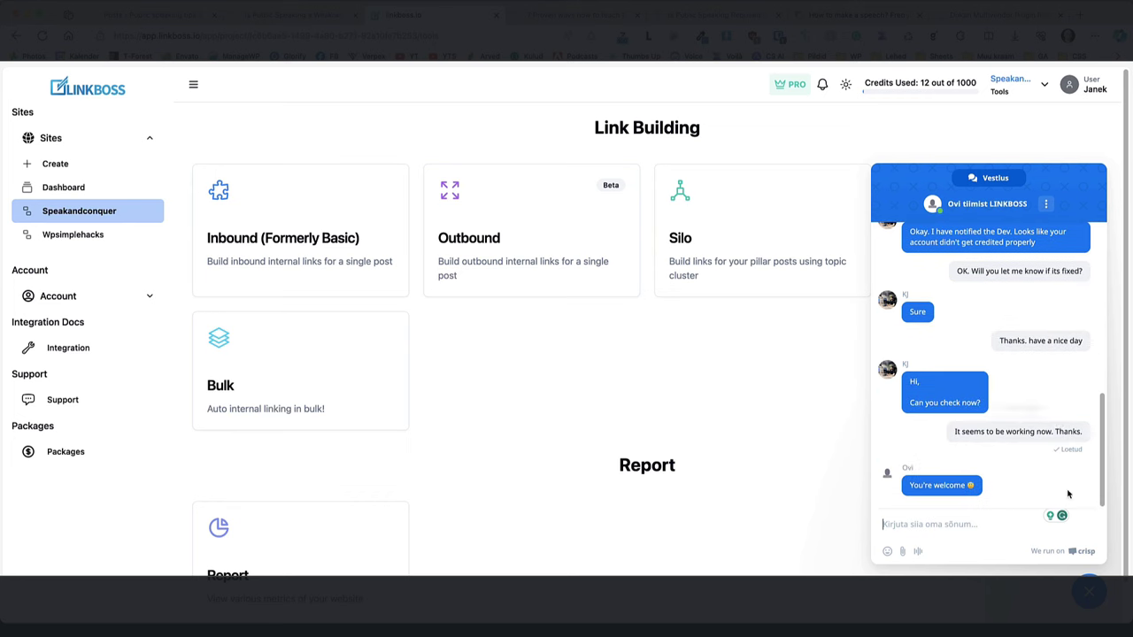
click(1089, 592)
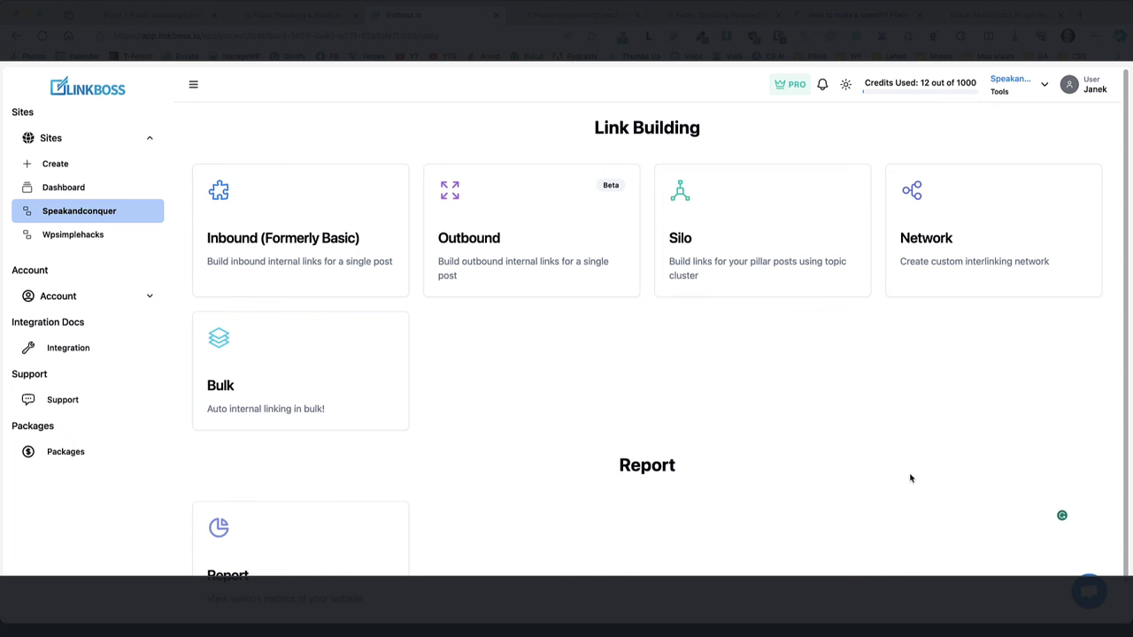